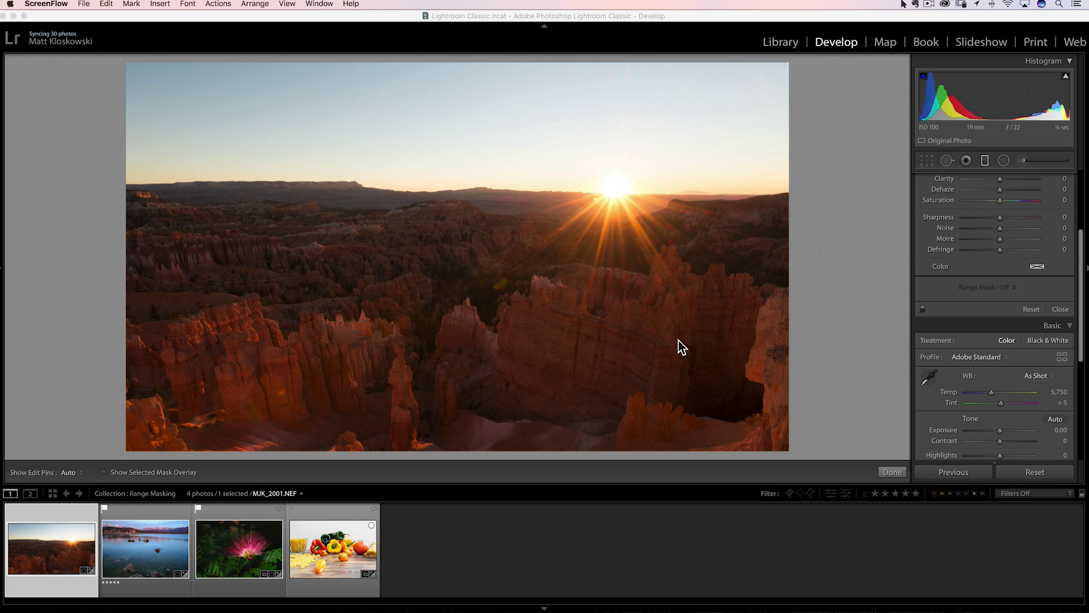
Step: Switch from Lightroom Classic to Photoshop, where the lake photo is open
{"action": "scroll", "coordinate": [1015, 269], "scroll_direction": "up", "scroll_amount": 5}
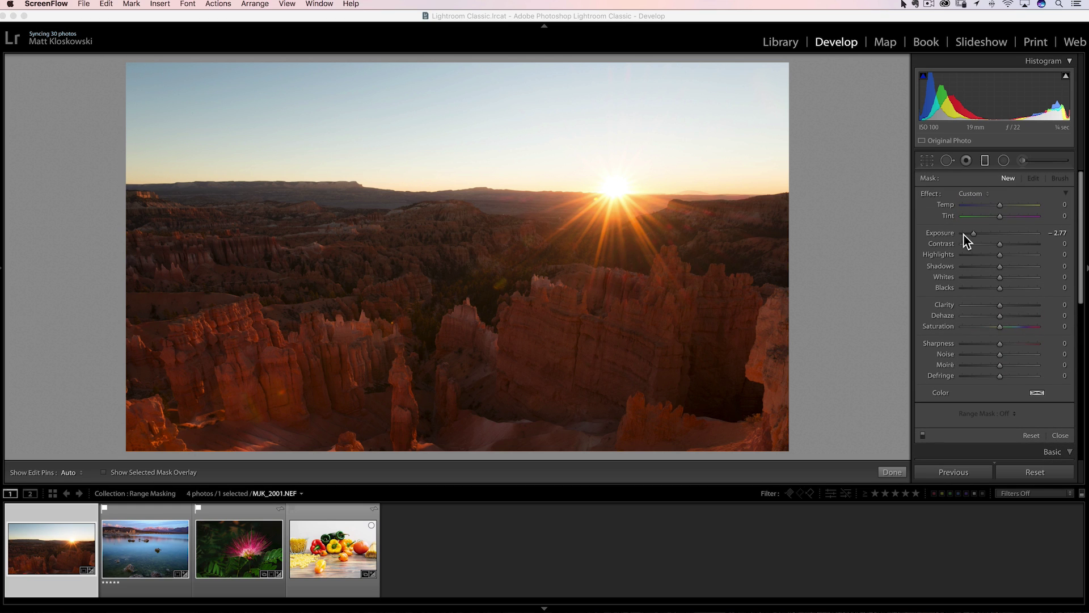
{"action": "key", "text": "super+Tab"}
{"action": "left_click", "coordinate": [445, 306]}
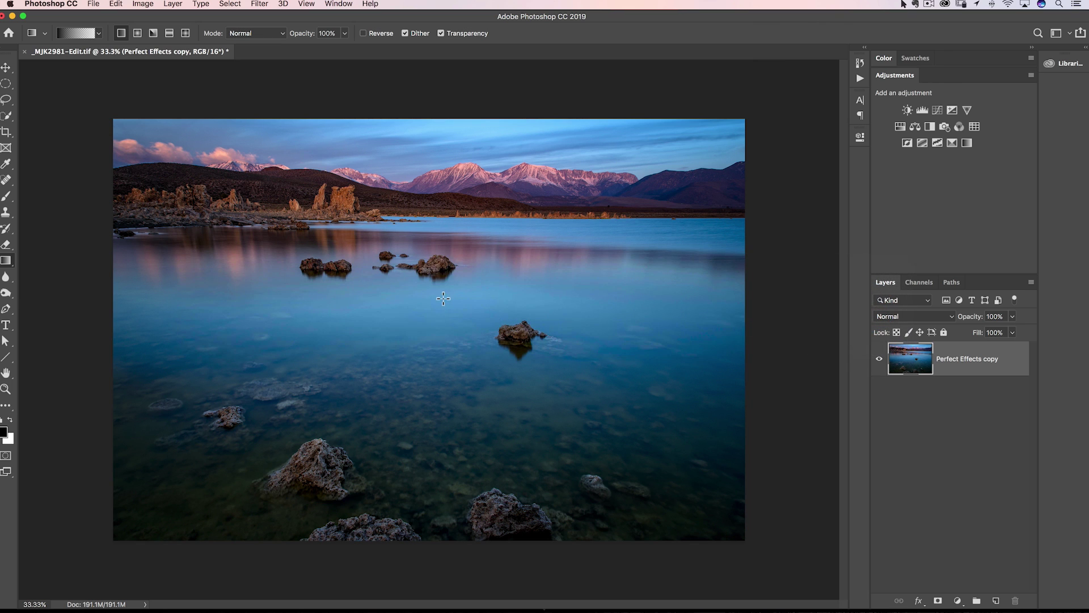
Step: Open Camera Raw Filter on the lake photo, pick the Radial Filter, cancel, and return to Lightroom
{"action": "left_click", "coordinate": [262, 4]}
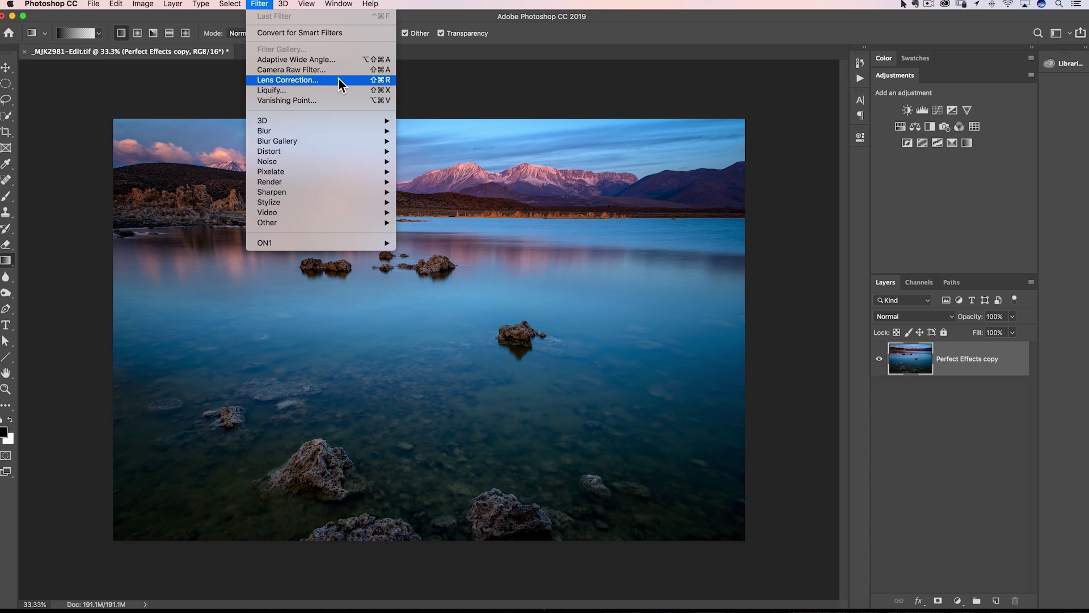
{"action": "left_click", "coordinate": [331, 75]}
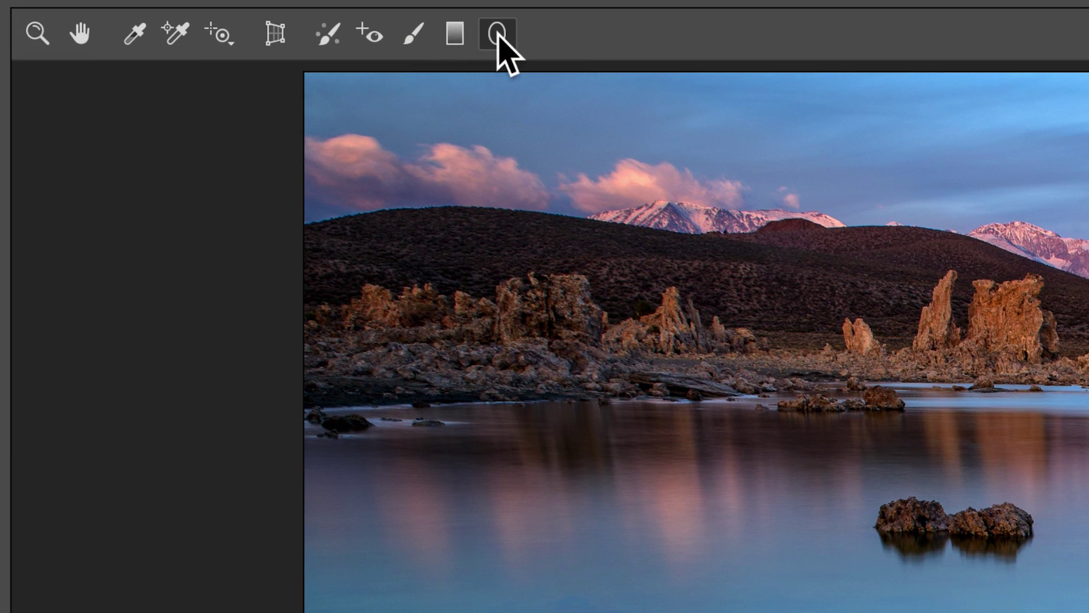
{"action": "left_click", "coordinate": [498, 37]}
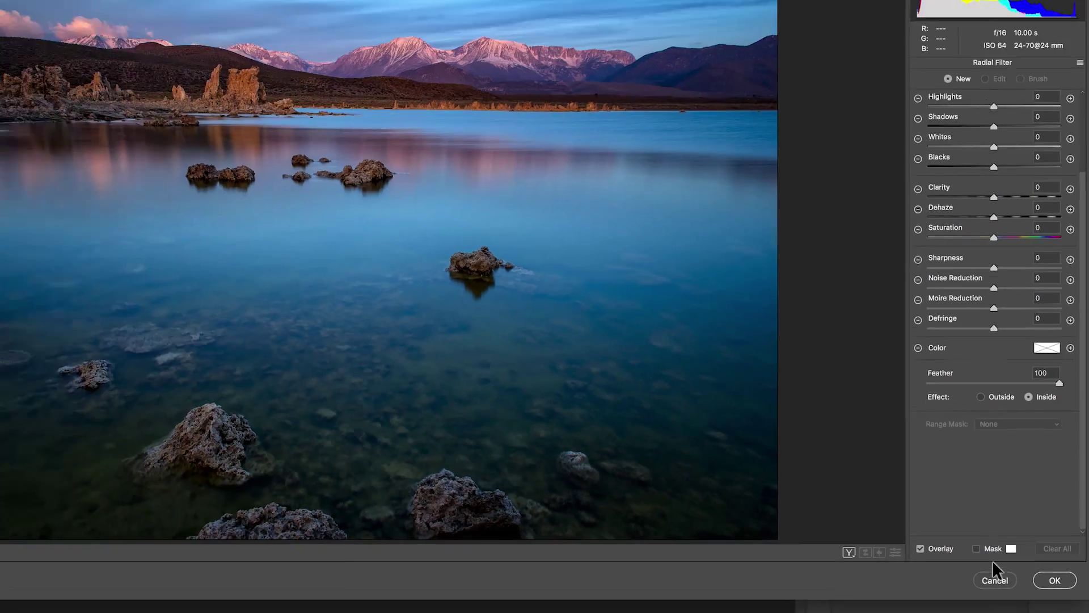
{"action": "left_click", "coordinate": [995, 579]}
{"action": "key", "text": "super+Tab"}
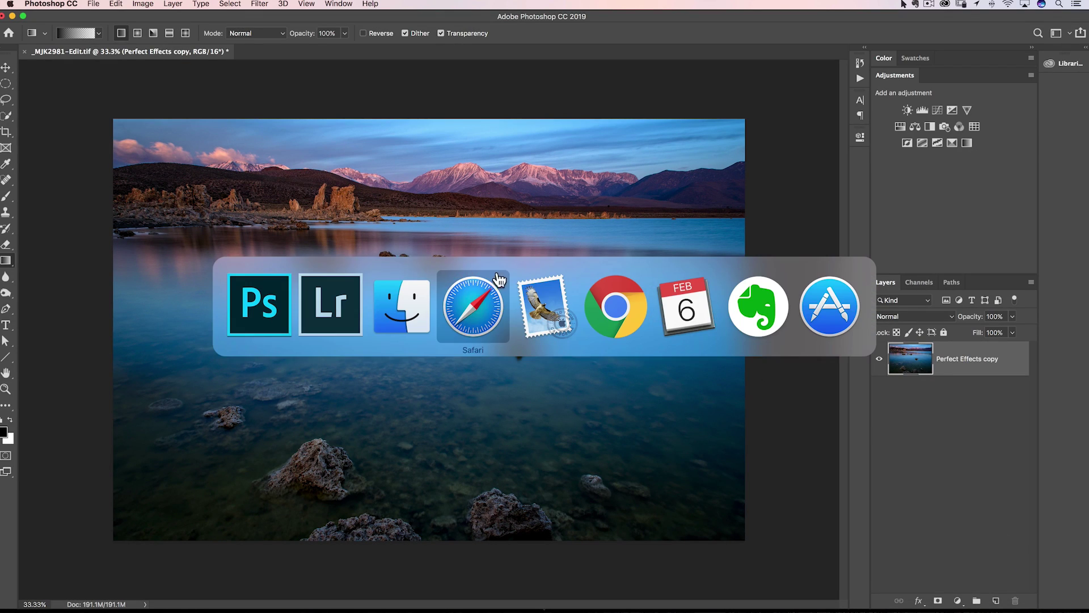
{"action": "left_click", "coordinate": [331, 306]}
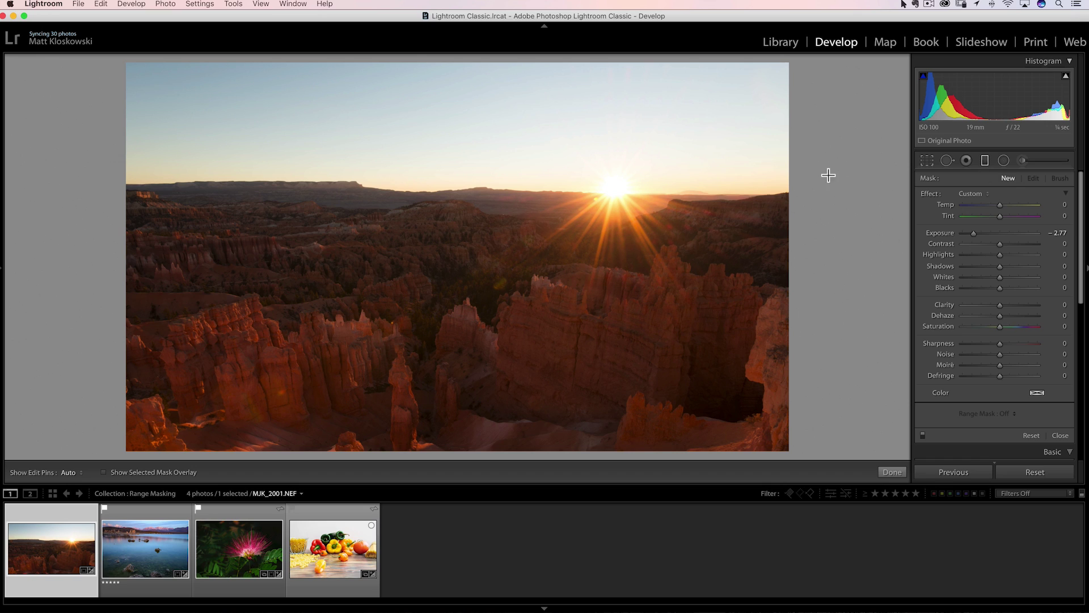
Step: Draw a graduated filter across the photo's left side and set its exposure to −2.87
{"action": "left_click_drag", "start_coordinate": [976, 233], "coordinate": [971, 234]}
{"action": "left_click_drag", "start_coordinate": [442, 214], "coordinate": [519, 217]}
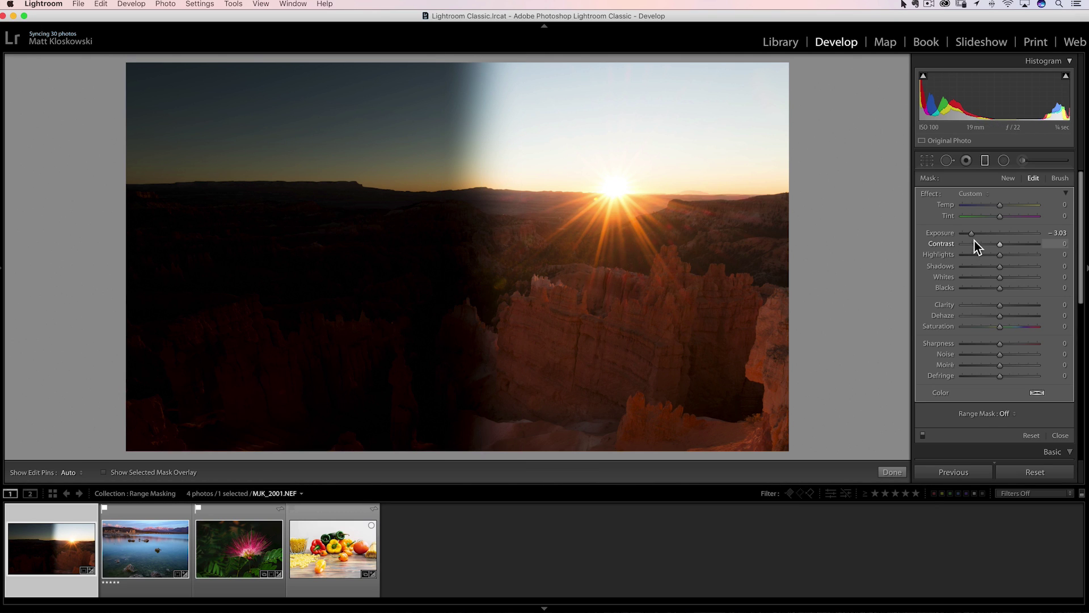
{"action": "left_click_drag", "start_coordinate": [972, 234], "coordinate": [975, 234]}
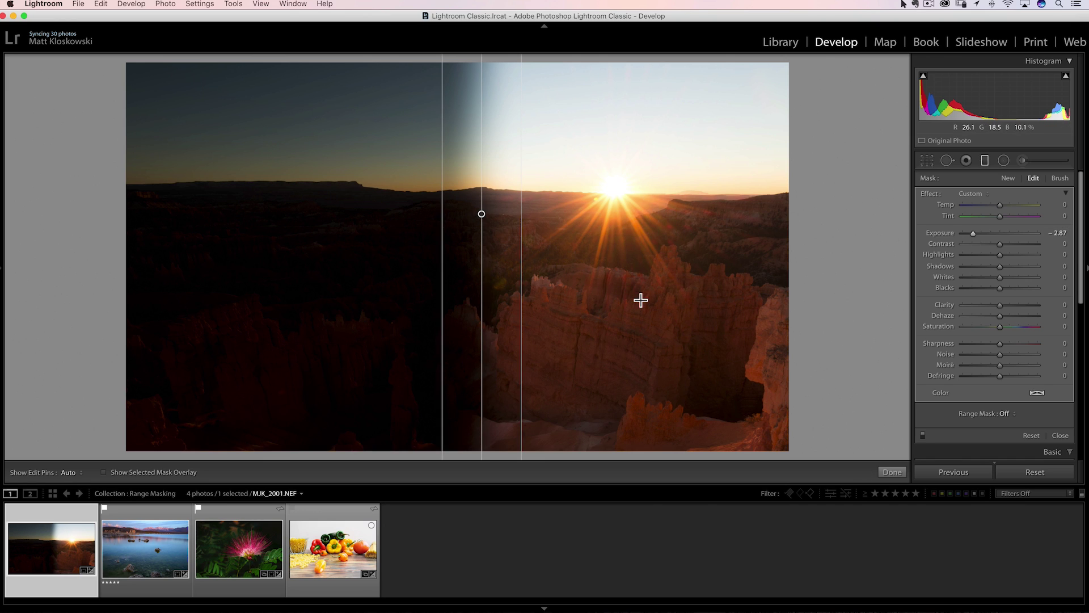
{"action": "scroll", "coordinate": [989, 383], "scroll_direction": "down", "scroll_amount": 2}
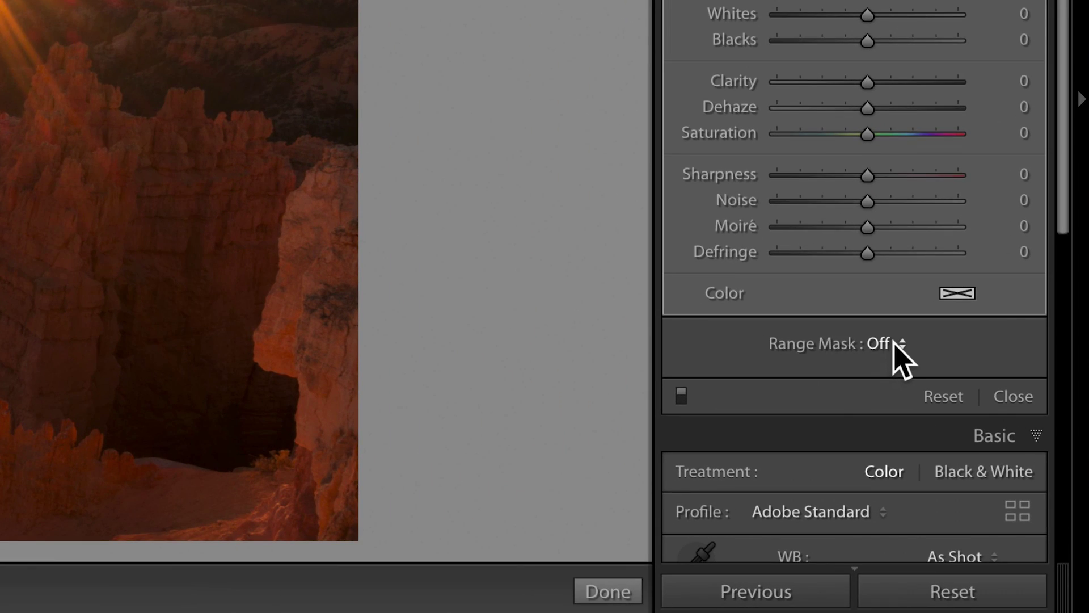
Step: Set the graduated filter's range mask to Luminance, at Range 0/100 and Smoothness 50
{"action": "left_click", "coordinate": [893, 342]}
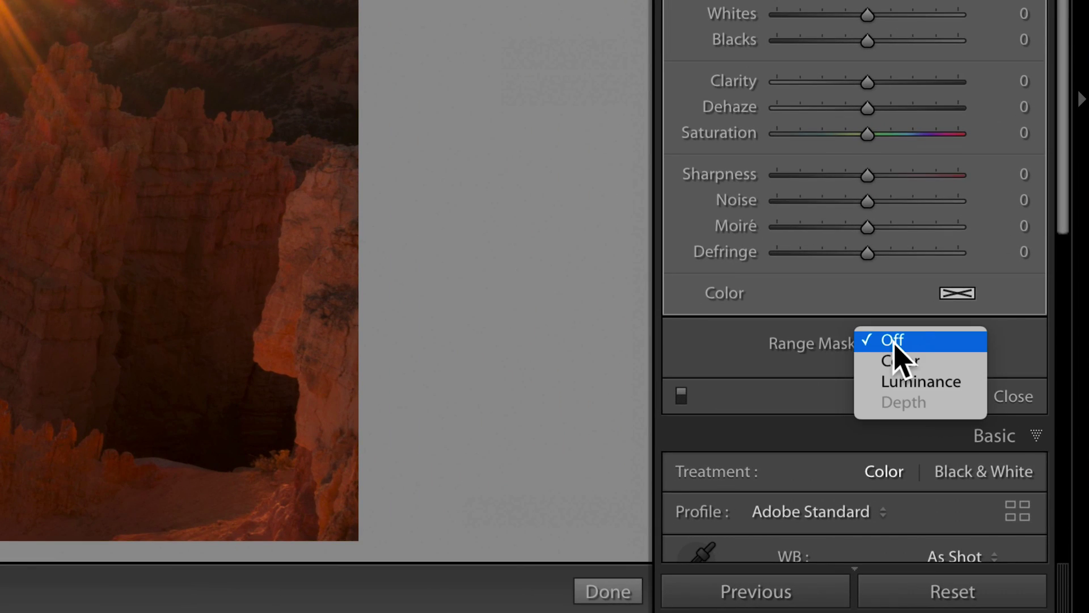
{"action": "left_click", "coordinate": [914, 382]}
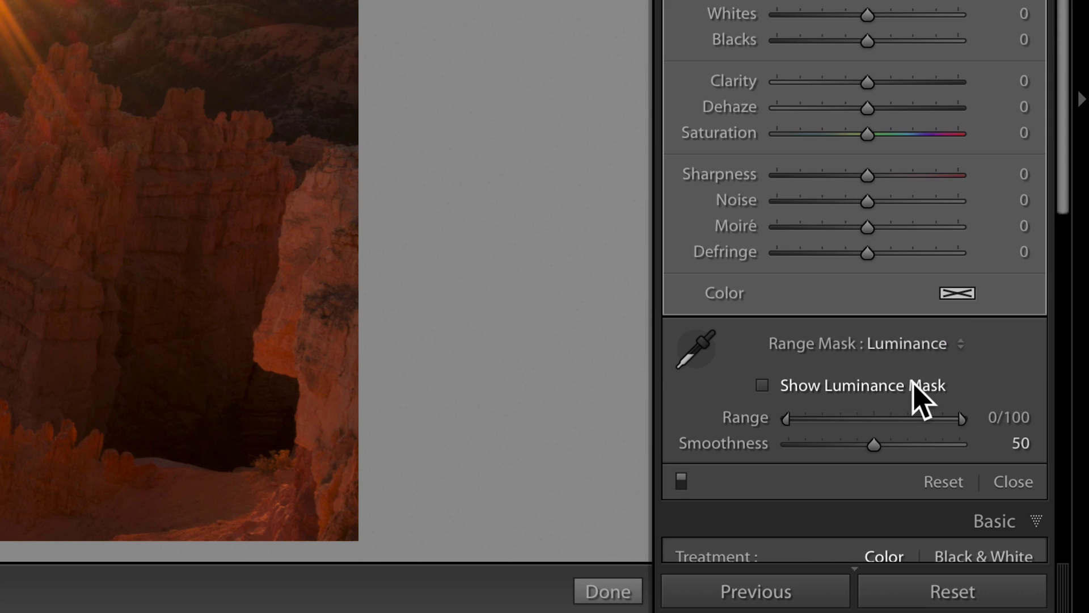
{"action": "scroll", "coordinate": [844, 363], "scroll_direction": "down", "scroll_amount": 3}
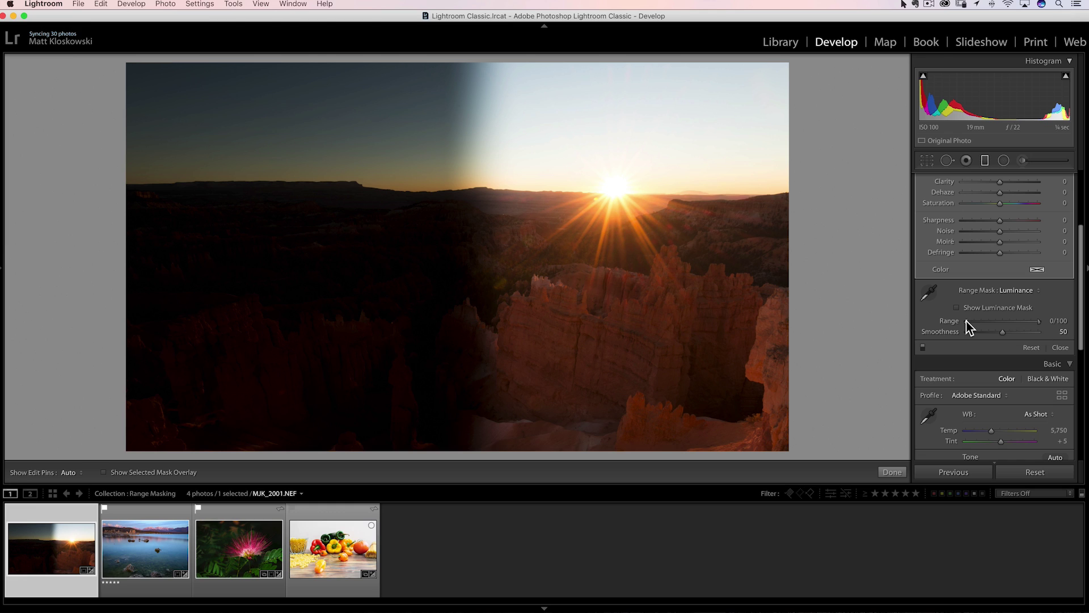
Step: Experiment with the luminance range handles, trying 62/100, 54/100, 0/45, 0/76 and 54/100
{"action": "left_click_drag", "start_coordinate": [966, 321], "coordinate": [1009, 322]}
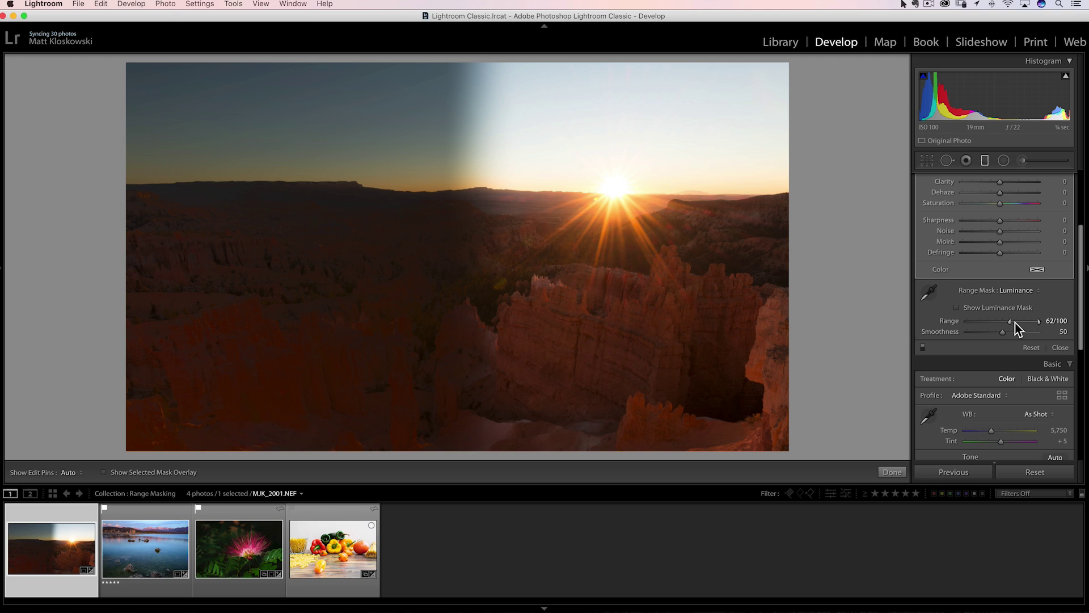
{"action": "left_click_drag", "start_coordinate": [1010, 322], "coordinate": [1009, 321]}
{"action": "left_click_drag", "start_coordinate": [1009, 321], "coordinate": [943, 324]}
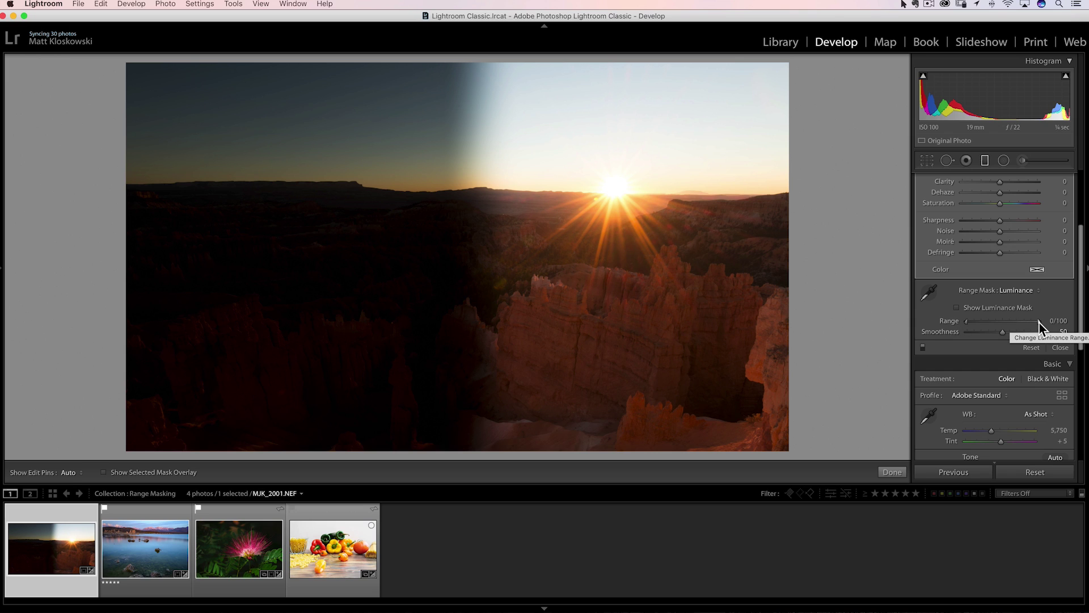
{"action": "left_click_drag", "start_coordinate": [1039, 322], "coordinate": [999, 322]}
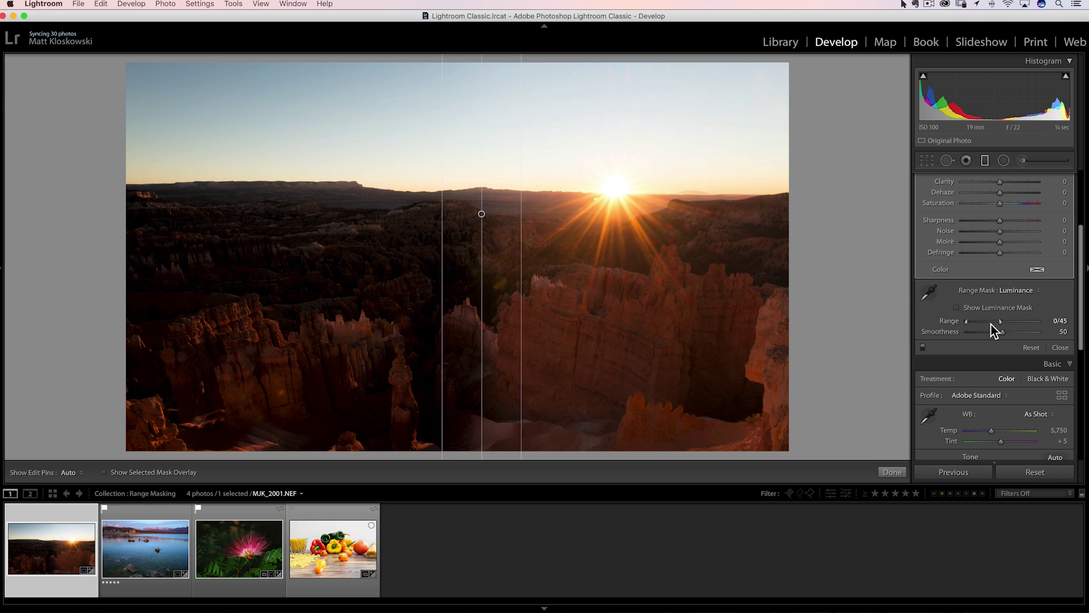
{"action": "left_click_drag", "start_coordinate": [1002, 321], "coordinate": [1037, 322]}
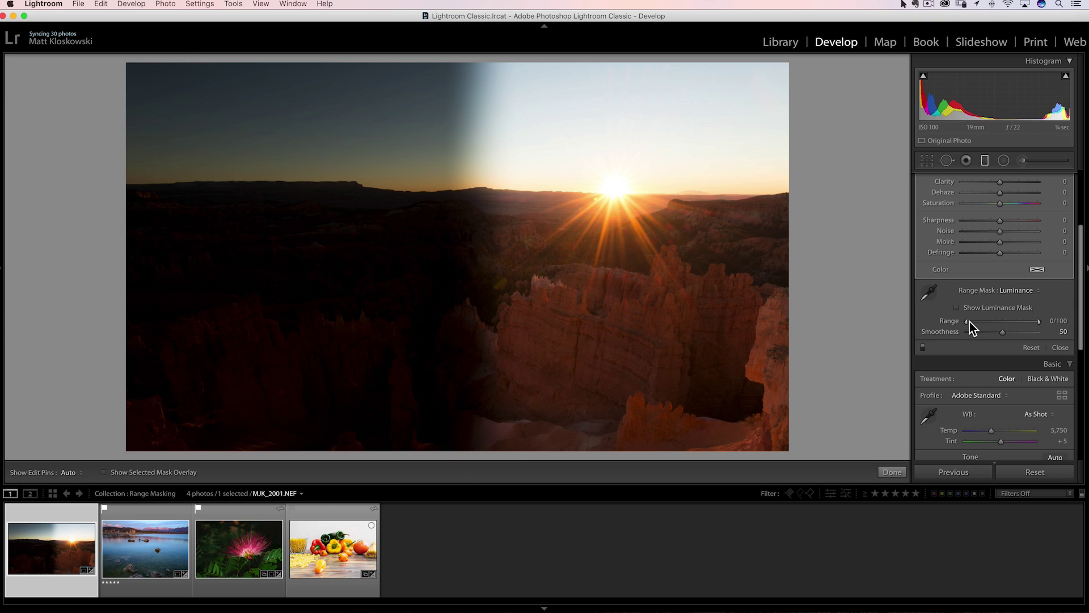
{"action": "left_click_drag", "start_coordinate": [966, 322], "coordinate": [1037, 321]}
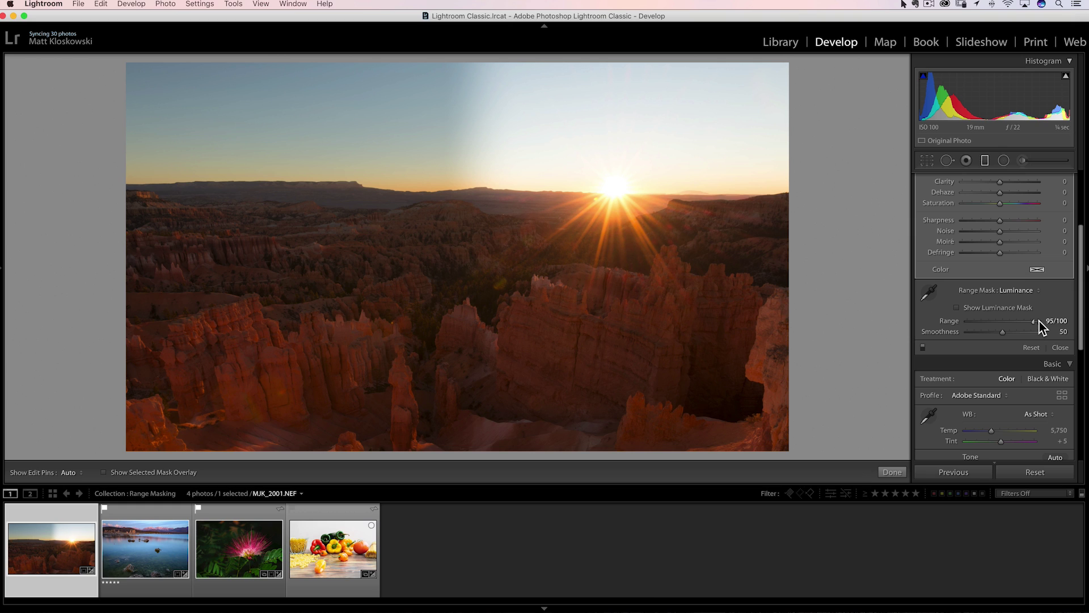
{"action": "left_click_drag", "start_coordinate": [1036, 321], "coordinate": [925, 322]}
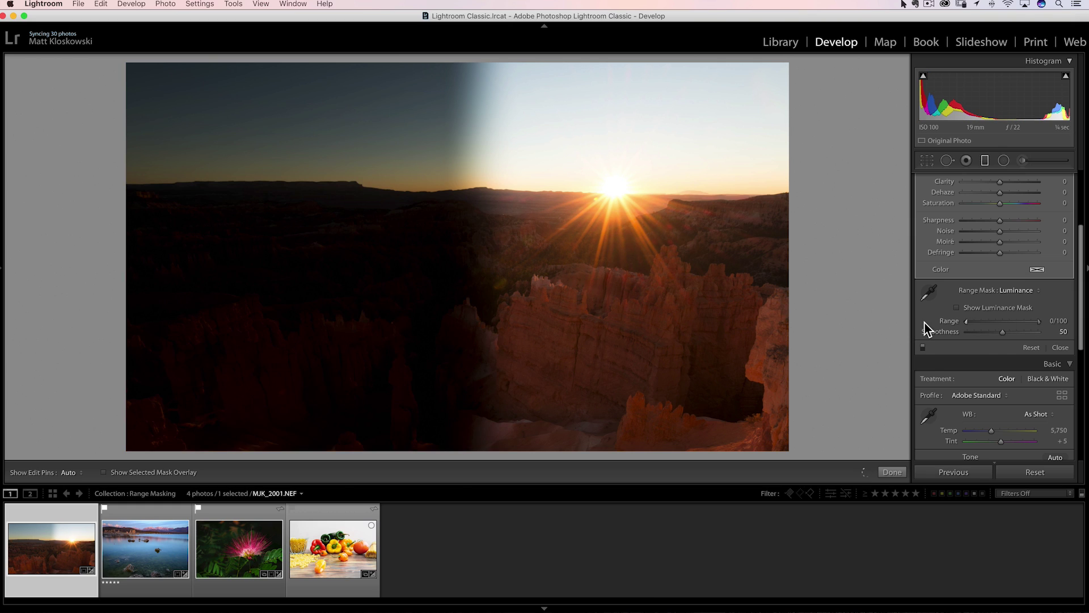
{"action": "mouse_move", "coordinate": [1039, 322]}
{"action": "left_mouse_down"}
{"action": "mouse_move", "coordinate": [1016, 322]}
{"action": "mouse_move", "coordinate": [1039, 321]}
{"action": "left_mouse_up"}
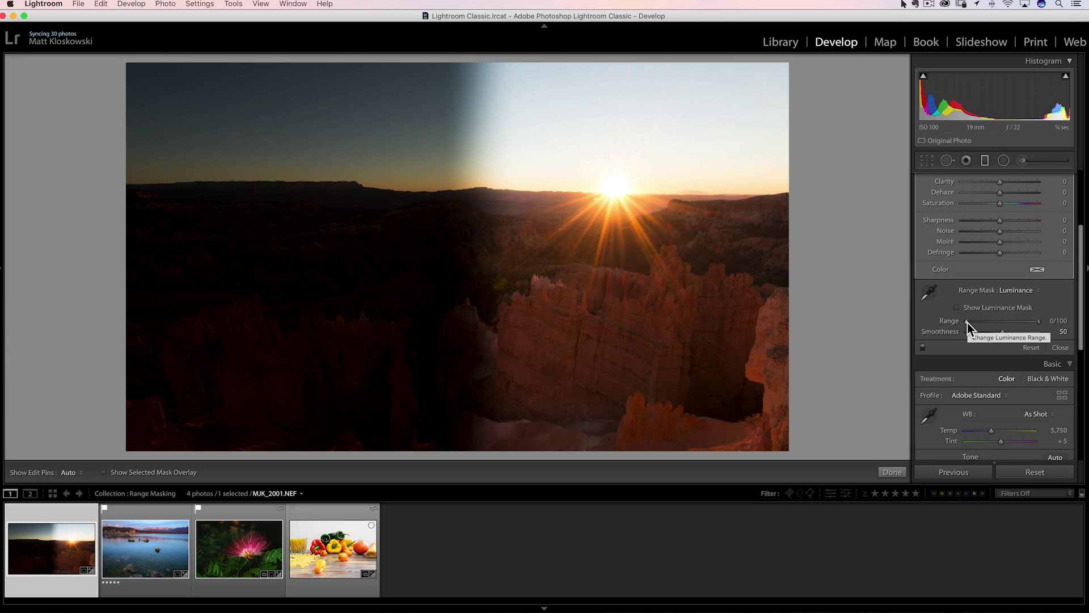
{"action": "left_click_drag", "start_coordinate": [966, 323], "coordinate": [1005, 324]}
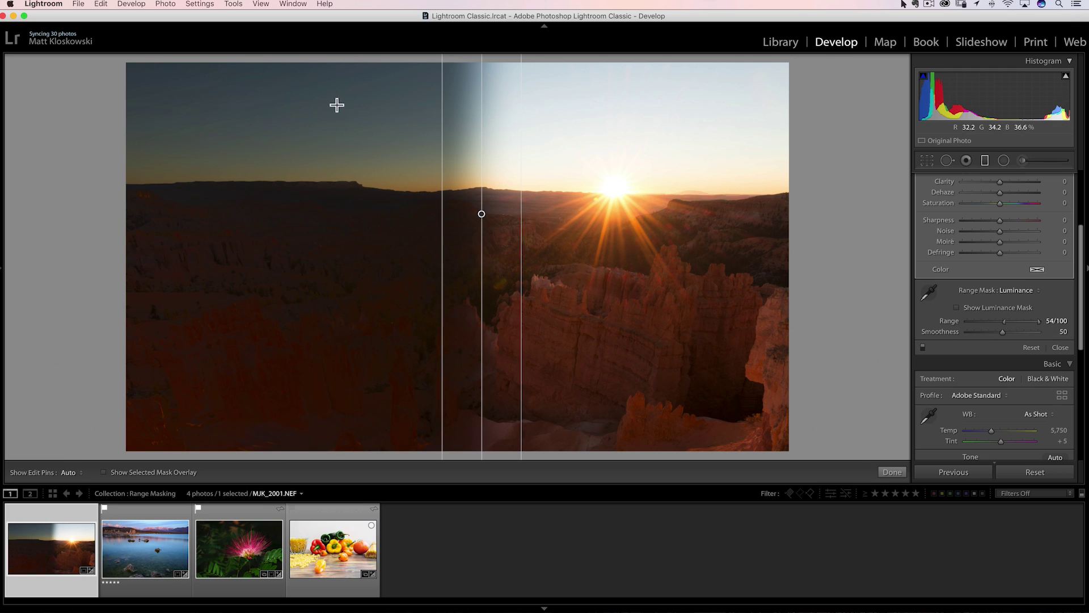
Step: Toggle the graduated filter off and on to compare, then set the luminance range to 0/44
{"action": "left_click", "coordinate": [922, 347]}
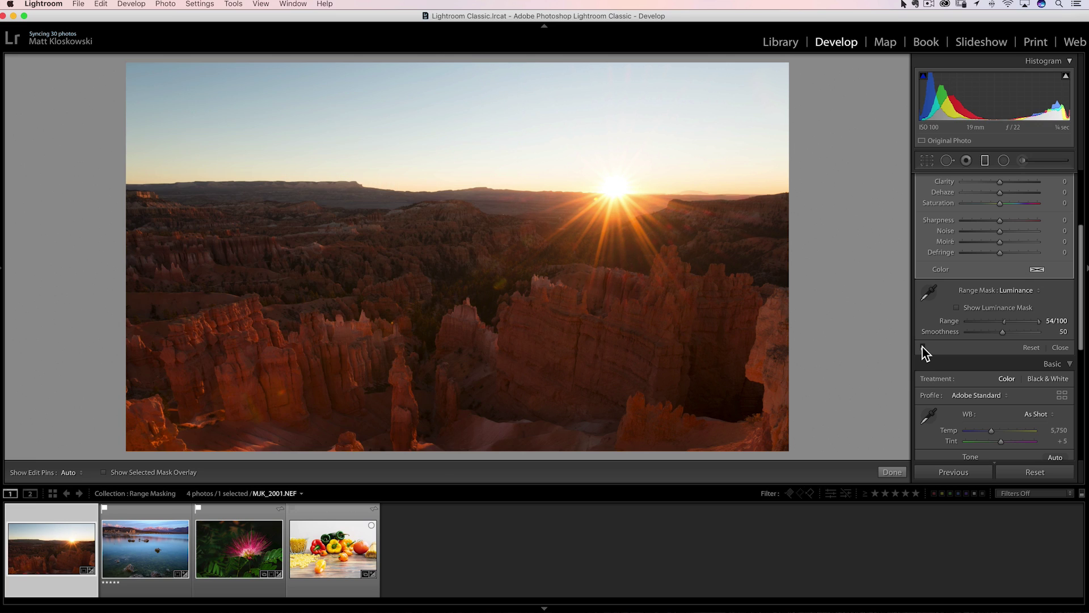
{"action": "left_click", "coordinate": [922, 346]}
{"action": "left_click", "coordinate": [922, 346]}
{"action": "left_click", "coordinate": [923, 346]}
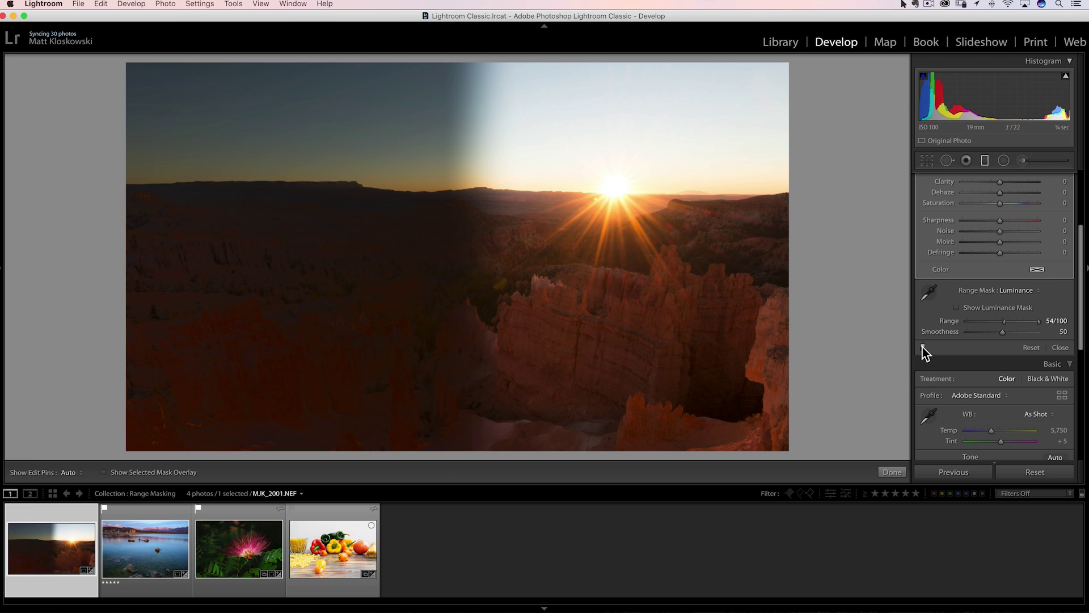
{"action": "left_click_drag", "start_coordinate": [1000, 322], "coordinate": [951, 318]}
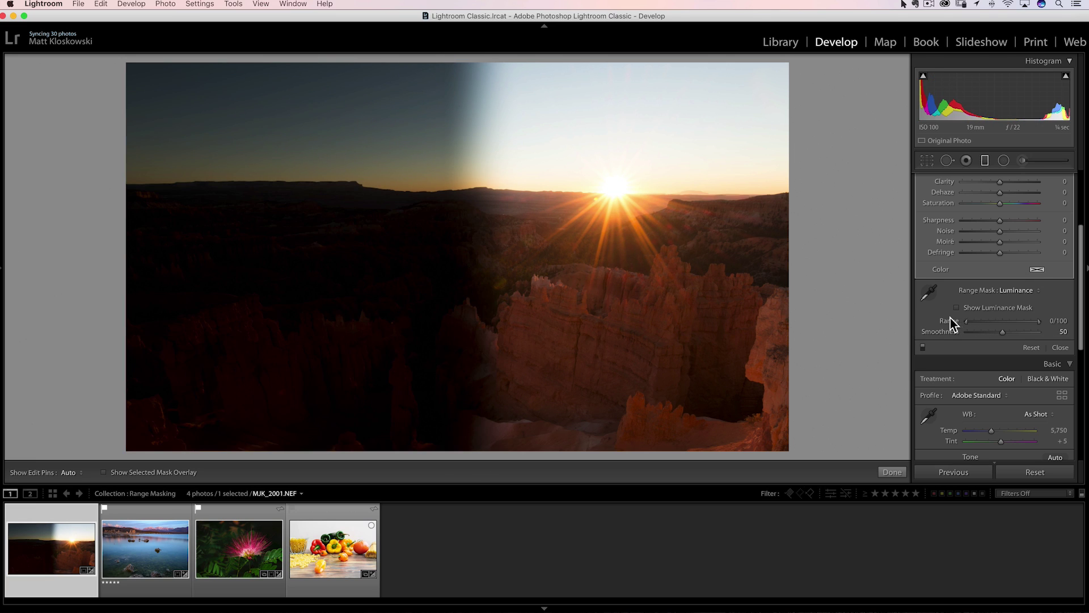
{"action": "left_click_drag", "start_coordinate": [1023, 325], "coordinate": [986, 322]}
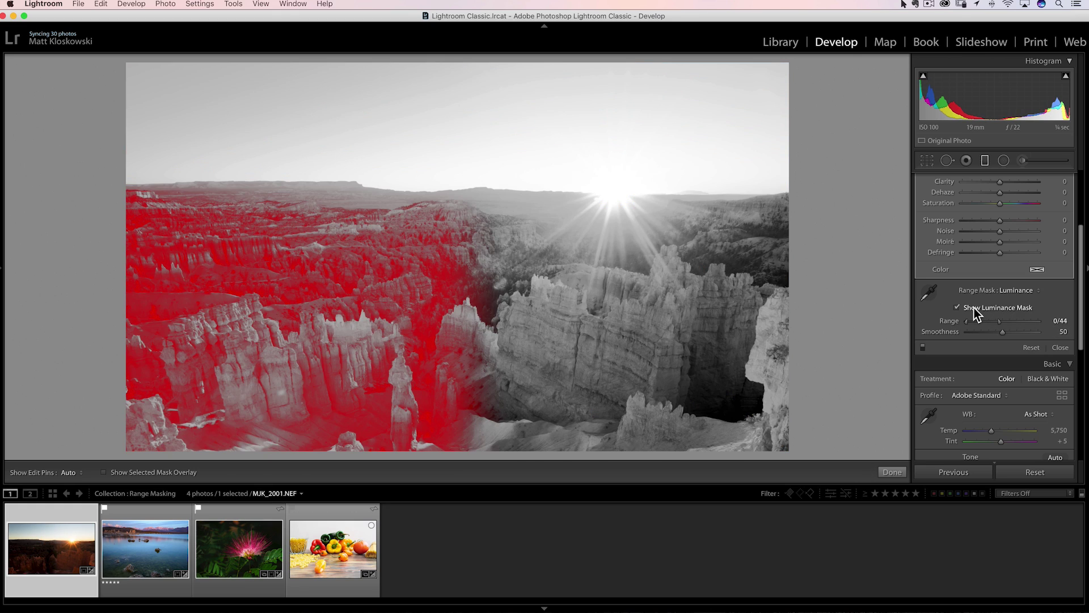
Step: Try luminance ranges 52/100, 73/100 and 0/42, then settle on 0/100 with Smoothness 49
{"action": "left_click_drag", "start_coordinate": [1000, 322], "coordinate": [1050, 321]}
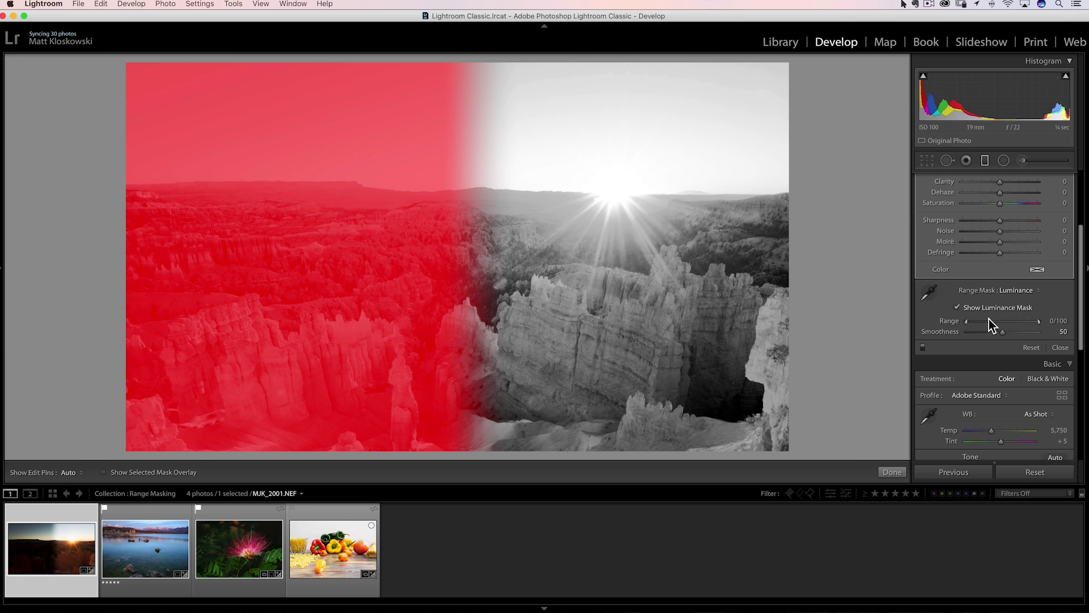
{"action": "left_click_drag", "start_coordinate": [968, 322], "coordinate": [1001, 321]}
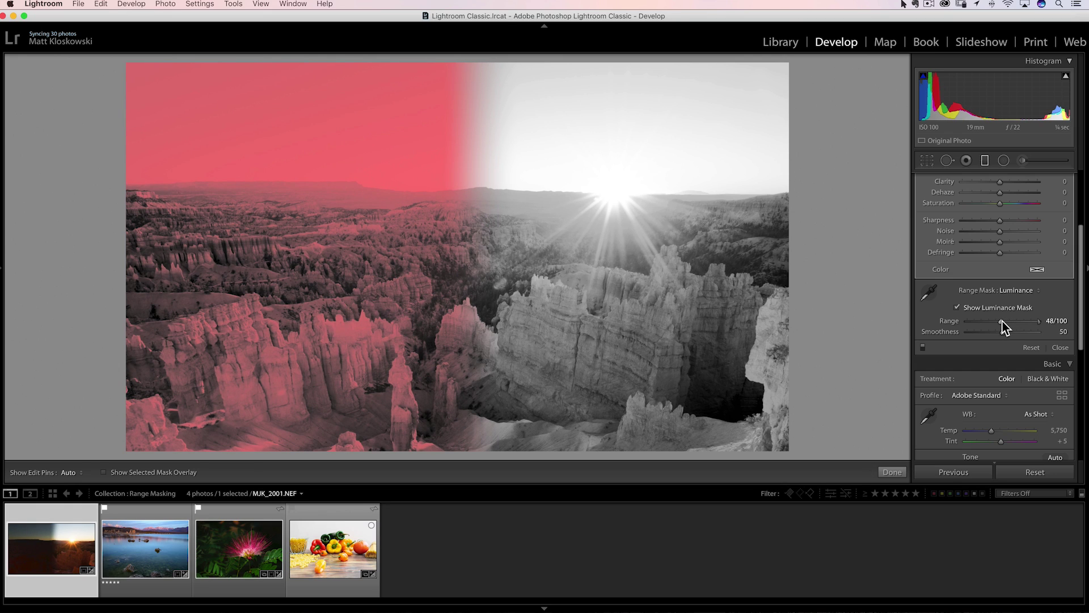
{"action": "left_click_drag", "start_coordinate": [1001, 321], "coordinate": [953, 322]}
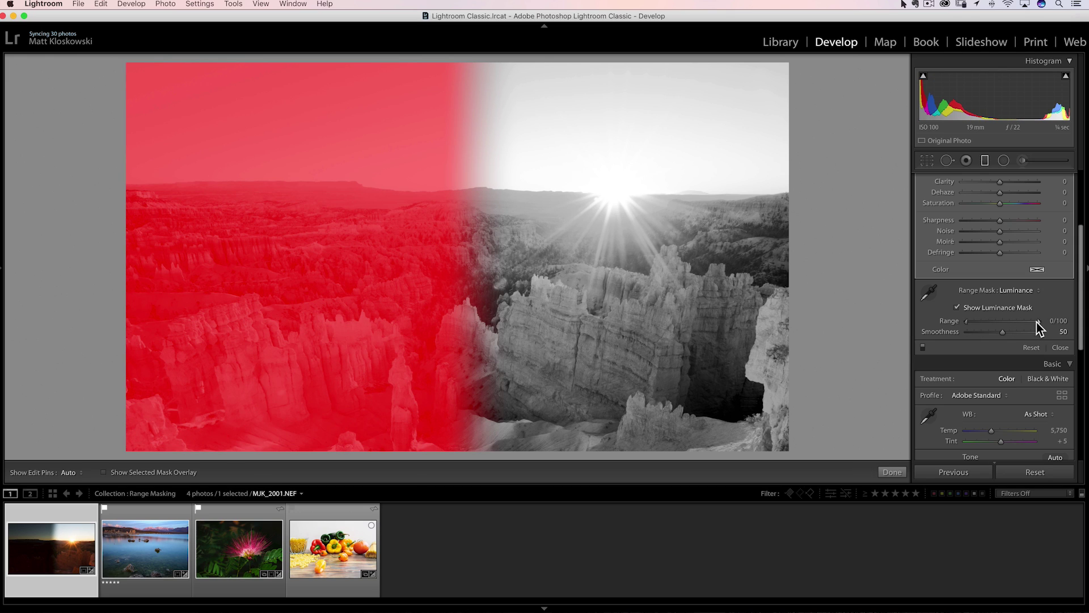
{"action": "mouse_move", "coordinate": [1036, 322]}
{"action": "left_mouse_down"}
{"action": "mouse_move", "coordinate": [996, 320]}
{"action": "mouse_move", "coordinate": [1054, 323]}
{"action": "left_mouse_up"}
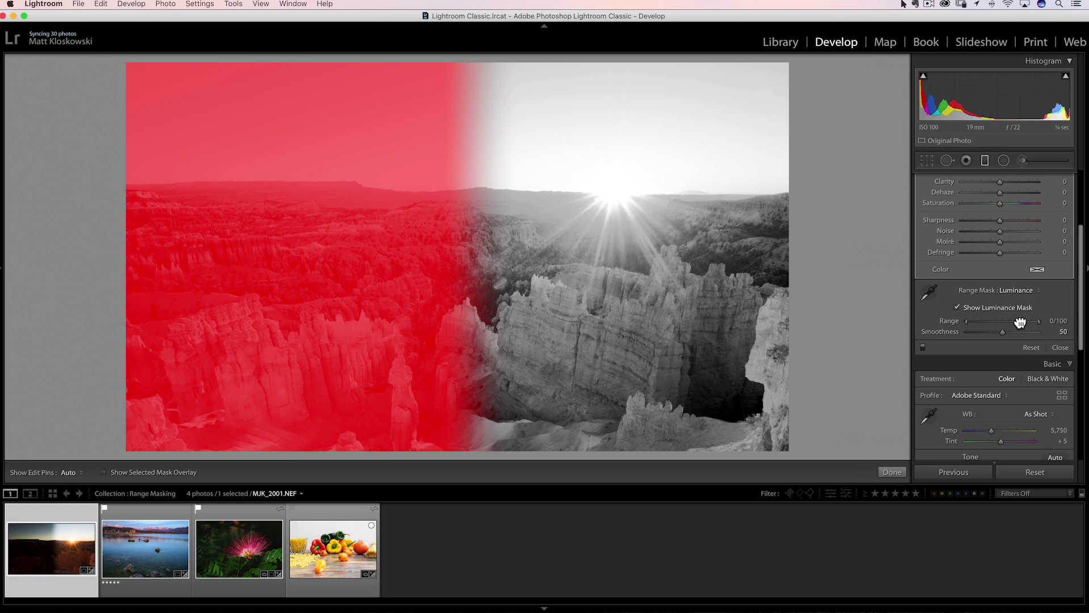
{"action": "left_click_drag", "start_coordinate": [1030, 322], "coordinate": [945, 331]}
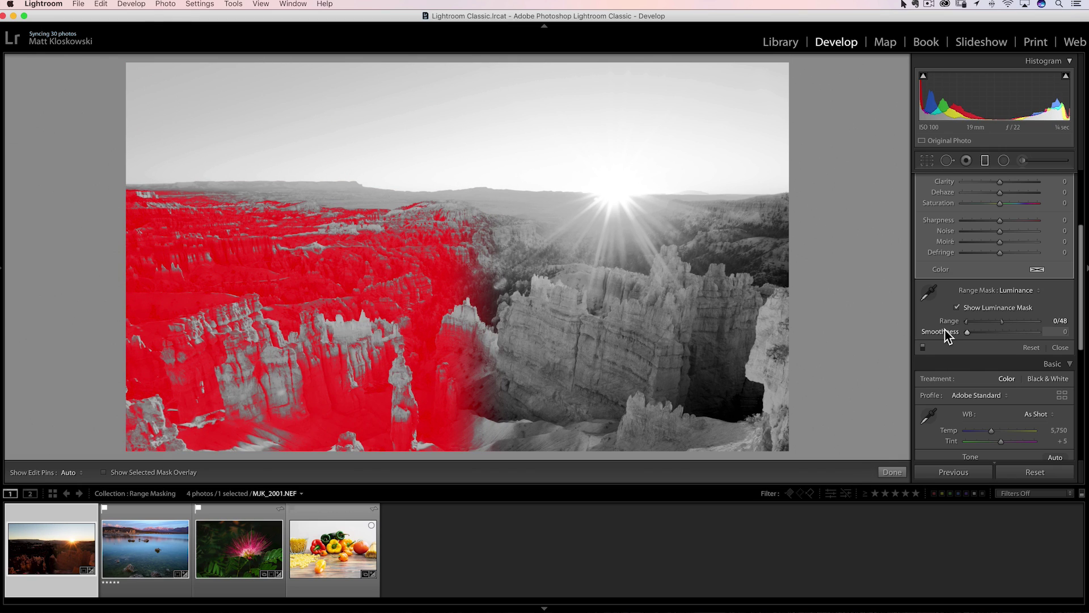
{"action": "left_click_drag", "start_coordinate": [944, 331], "coordinate": [1072, 318]}
Step: Hide the mask preview, reset the graduated filter, and set new filter exposure to −1.29
{"action": "left_click", "coordinate": [986, 308]}
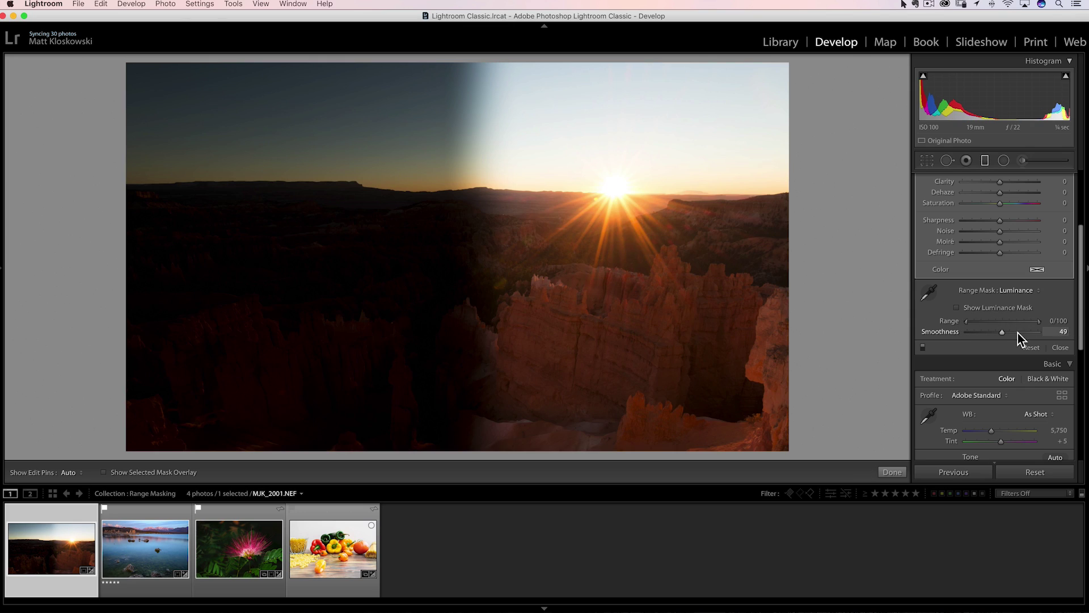
{"action": "left_click", "coordinate": [1030, 347]}
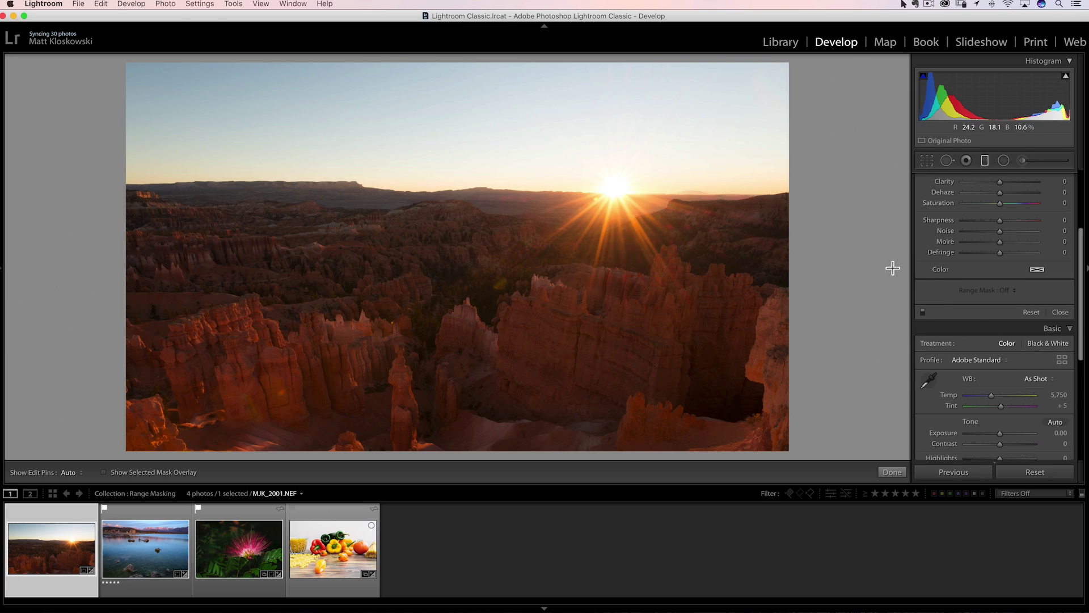
{"action": "scroll", "coordinate": [991, 245], "scroll_direction": "up", "scroll_amount": 5}
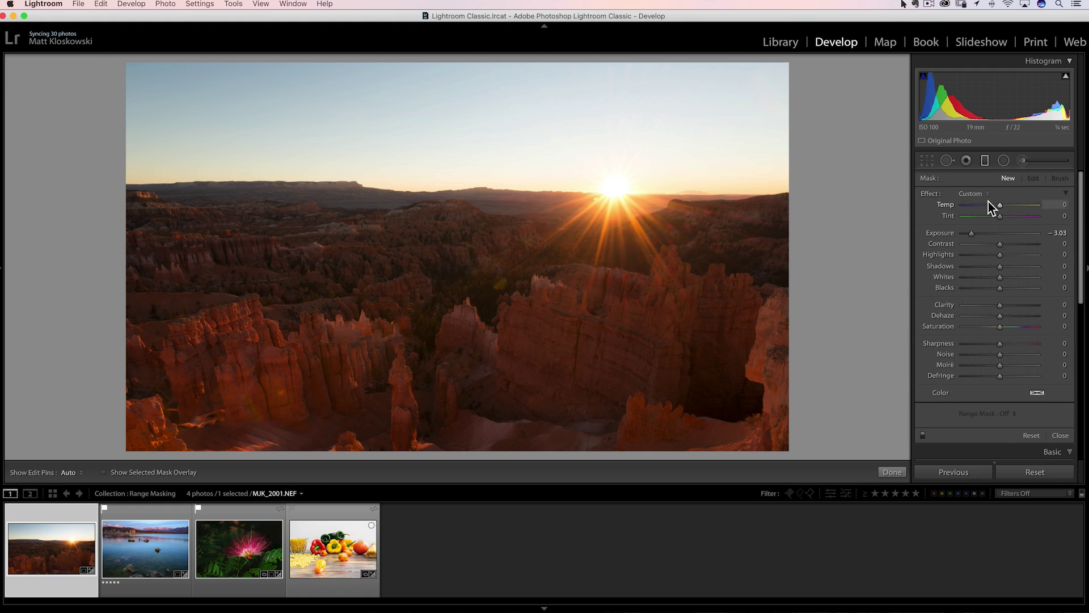
{"action": "left_click", "coordinate": [987, 233]}
{"action": "left_click_drag", "start_coordinate": [986, 233], "coordinate": [988, 233]}
{"action": "scroll", "coordinate": [938, 267], "scroll_direction": "down", "scroll_amount": 4}
Step: Try lowering Highlights to darken the sky, then reset Highlights to 0
{"action": "scroll", "coordinate": [1028, 323], "scroll_direction": "down", "scroll_amount": 2}
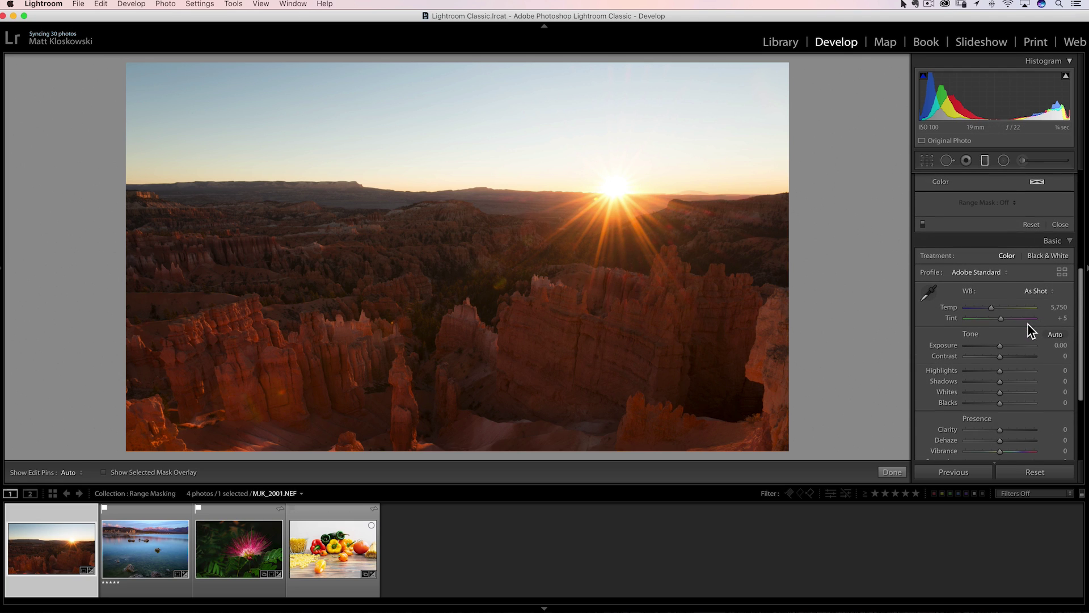
{"action": "mouse_move", "coordinate": [998, 369]}
{"action": "left_mouse_down"}
{"action": "mouse_move", "coordinate": [961, 371]}
{"action": "mouse_move", "coordinate": [981, 369]}
{"action": "left_mouse_up"}
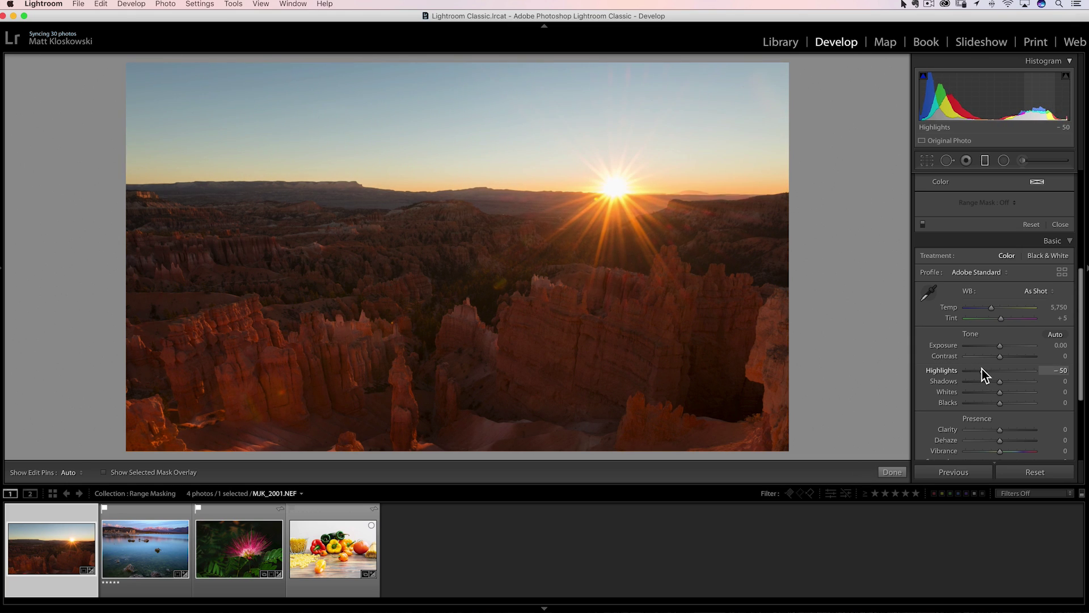
{"action": "double_click", "coordinate": [946, 370]}
Step: Draw a graduated filter down over the sky, placing its transition near the horizon
{"action": "key", "text": "m"}
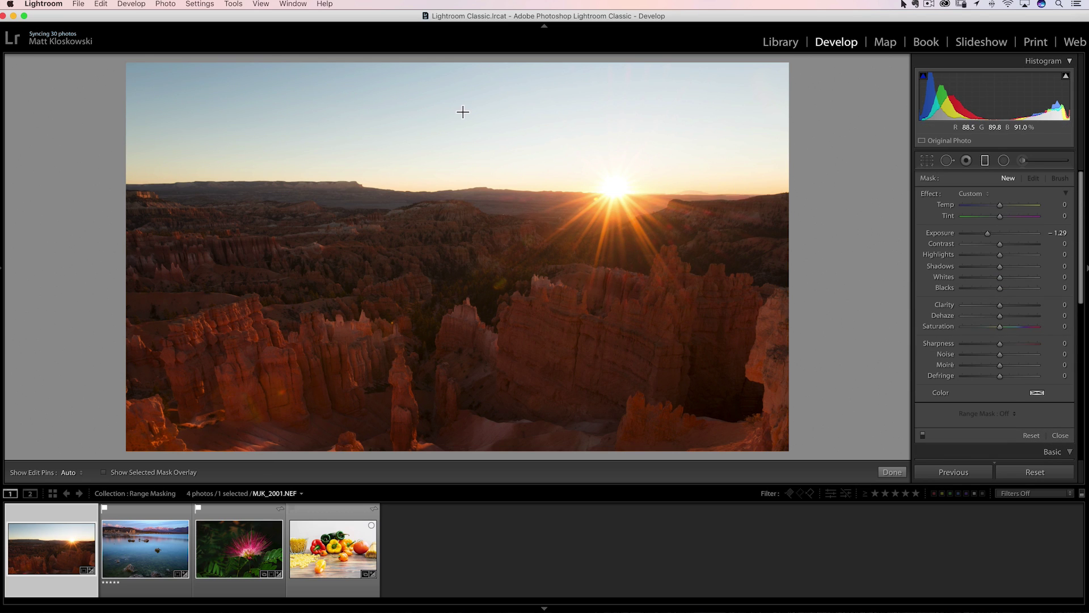
{"action": "left_click_drag", "start_coordinate": [462, 110], "coordinate": [465, 237]}
{"action": "left_click_drag", "start_coordinate": [464, 174], "coordinate": [466, 191]}
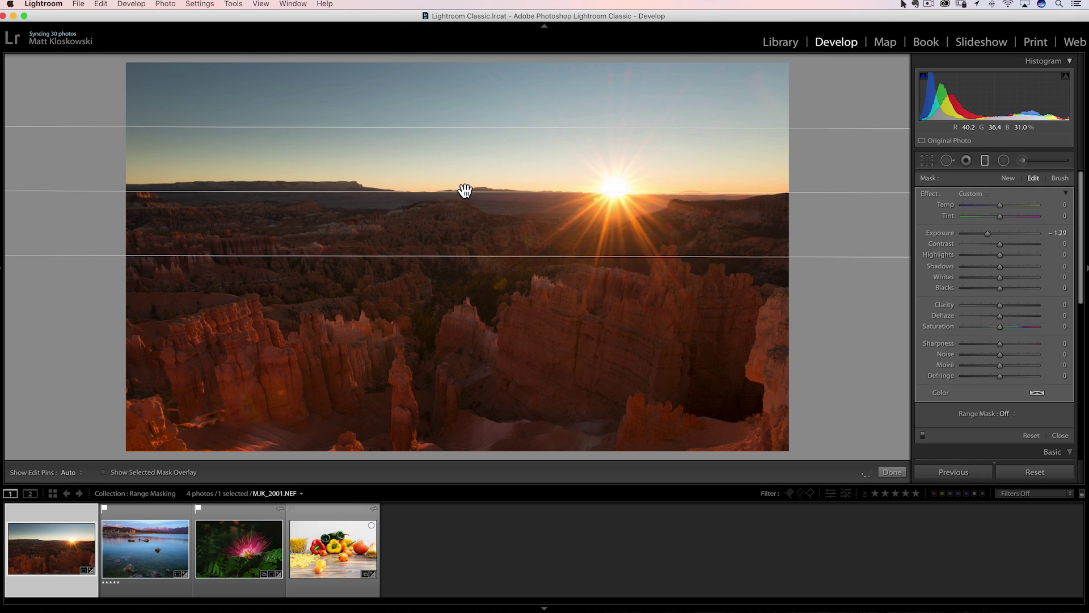
{"action": "left_click_drag", "start_coordinate": [460, 258], "coordinate": [460, 232]}
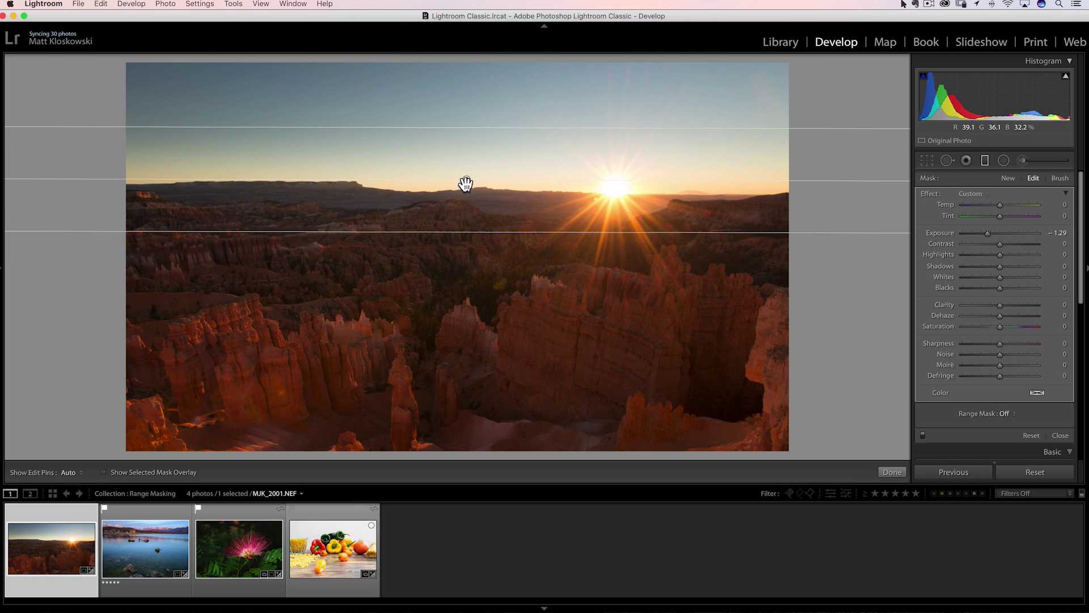
{"action": "left_click_drag", "start_coordinate": [467, 184], "coordinate": [466, 194]}
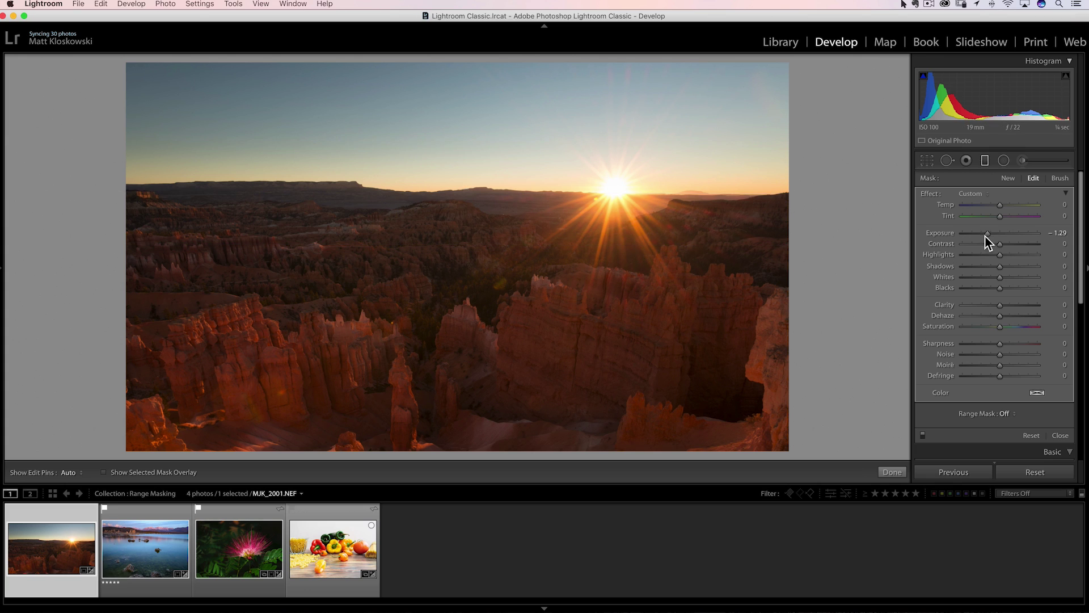
Step: Set the sky filter's exposure to −1.48 after trying amounts like −0.67 and −1.40
{"action": "left_click_drag", "start_coordinate": [987, 234], "coordinate": [984, 233]}
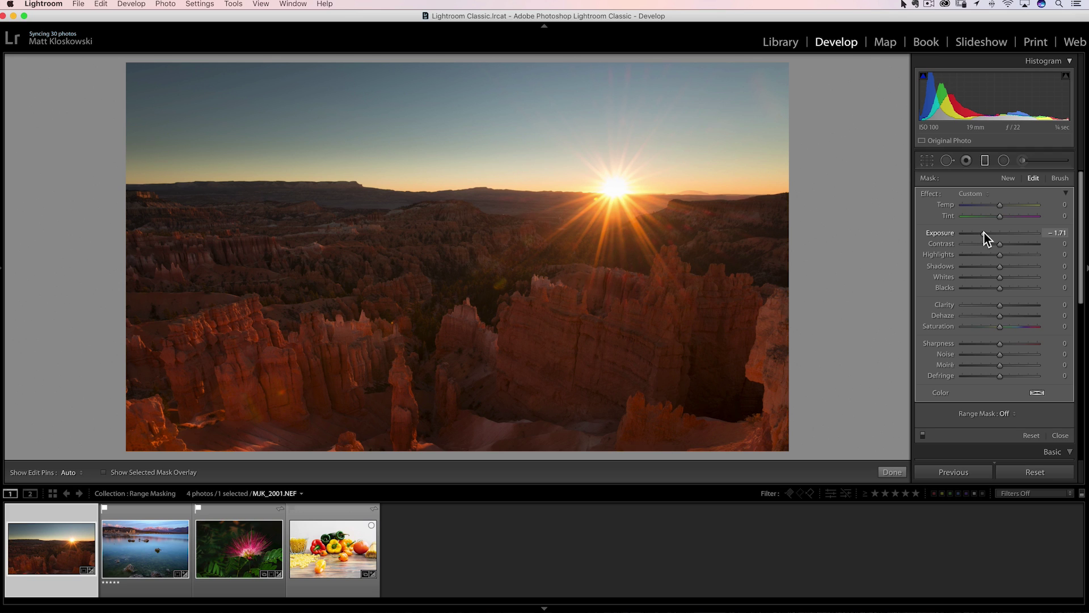
{"action": "mouse_move", "coordinate": [983, 233]}
{"action": "left_mouse_down"}
{"action": "mouse_move", "coordinate": [993, 233]}
{"action": "mouse_move", "coordinate": [983, 233]}
{"action": "left_mouse_up"}
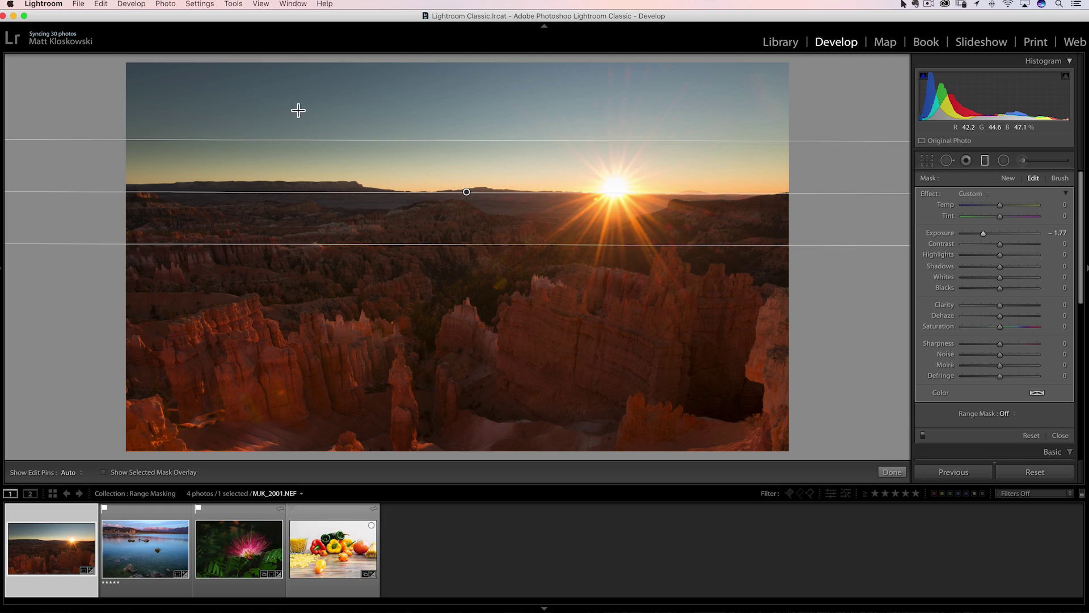
{"action": "left_click_drag", "start_coordinate": [1001, 230], "coordinate": [993, 234]}
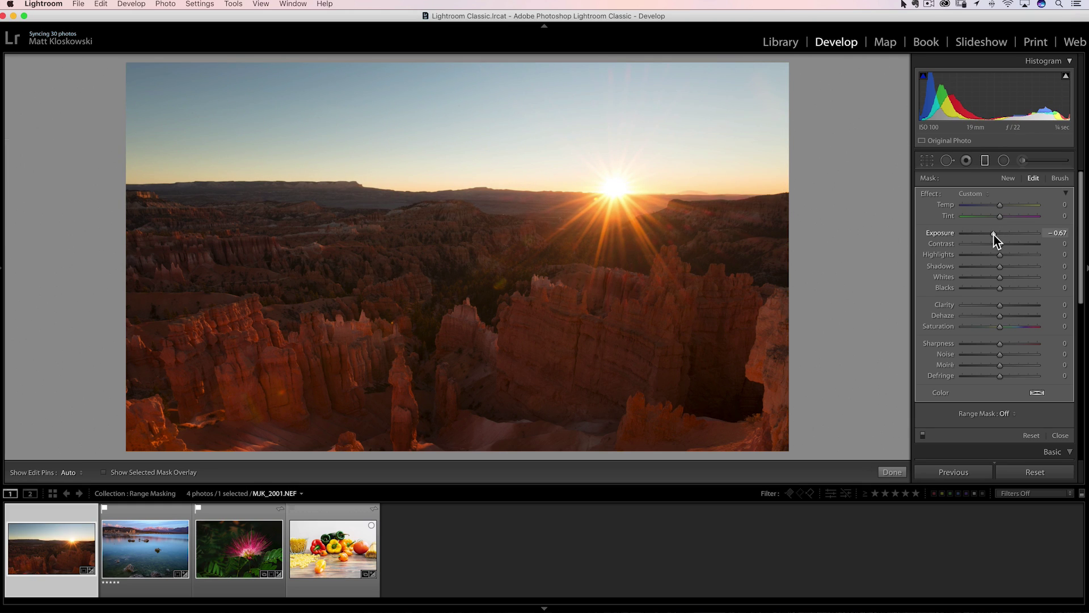
{"action": "left_click_drag", "start_coordinate": [994, 235], "coordinate": [985, 233]}
{"action": "scroll", "coordinate": [1000, 306], "scroll_direction": "down", "scroll_amount": 3}
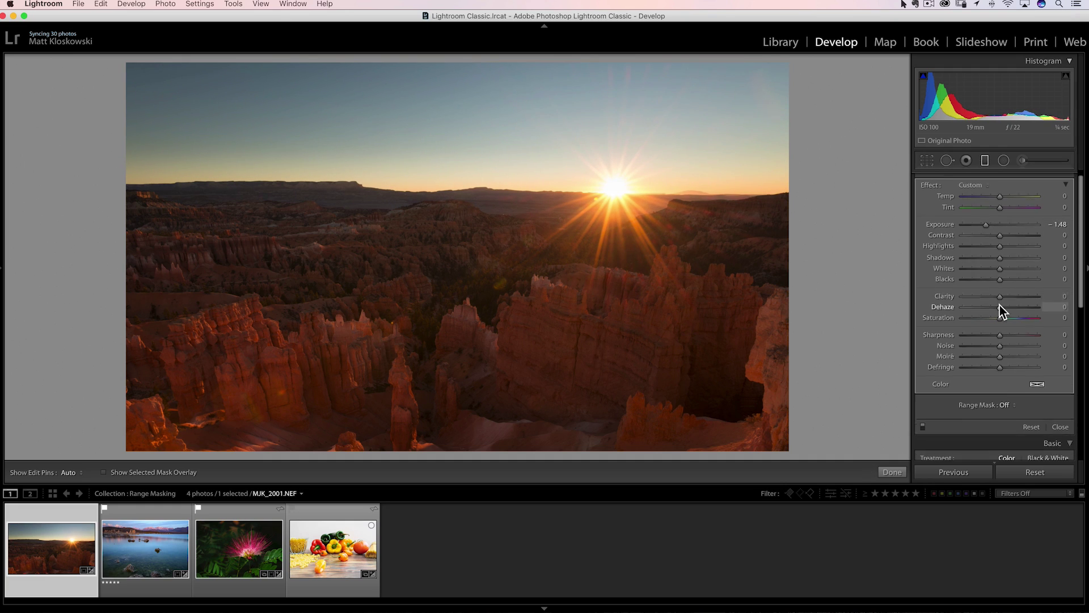
{"action": "left_click", "coordinate": [1011, 355]}
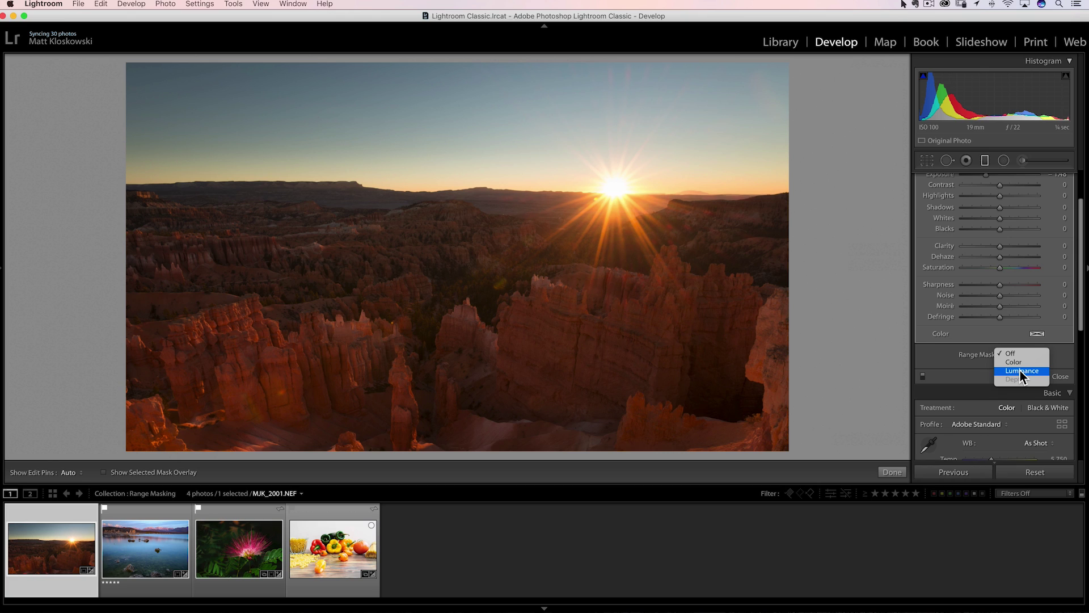
Step: Give the sky filter a Luminance range mask limited to Range 71/100
{"action": "left_click", "coordinate": [1019, 369]}
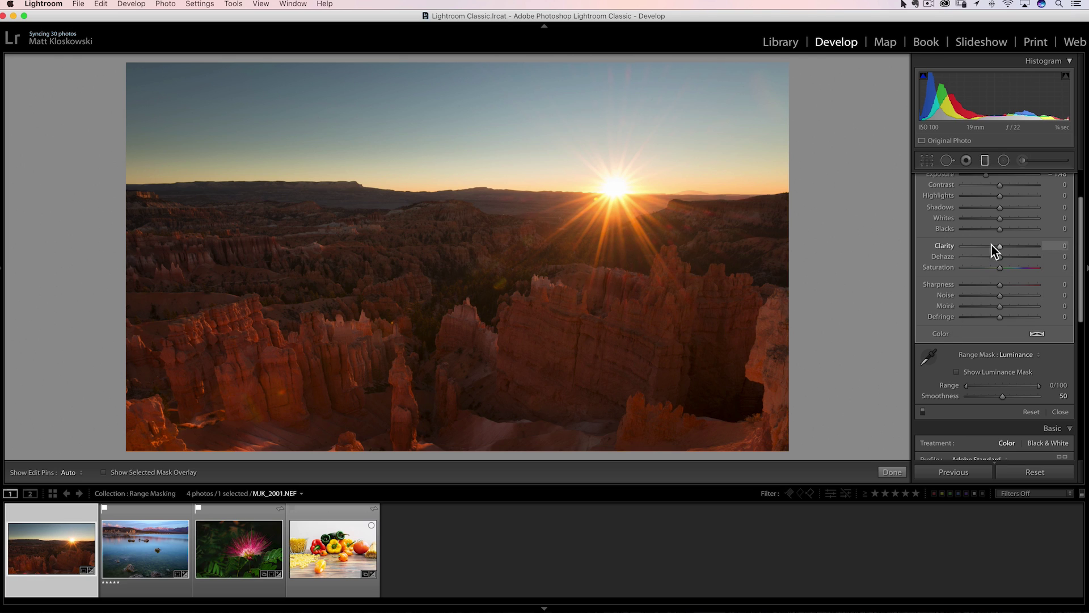
{"action": "scroll", "coordinate": [988, 247], "scroll_direction": "up", "scroll_amount": 3}
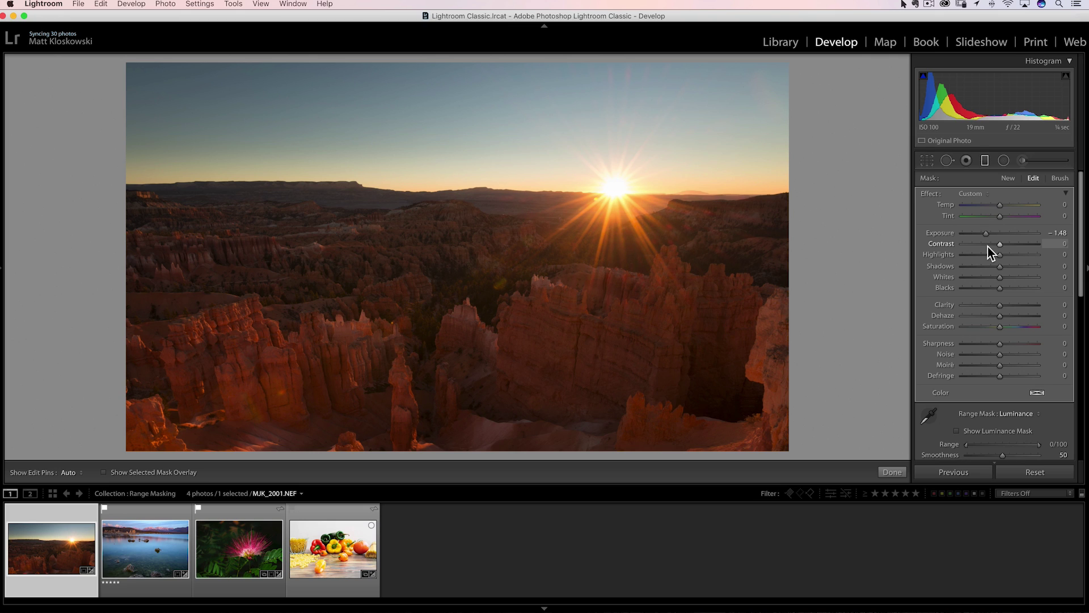
{"action": "scroll", "coordinate": [988, 246], "scroll_direction": "down", "scroll_amount": 1}
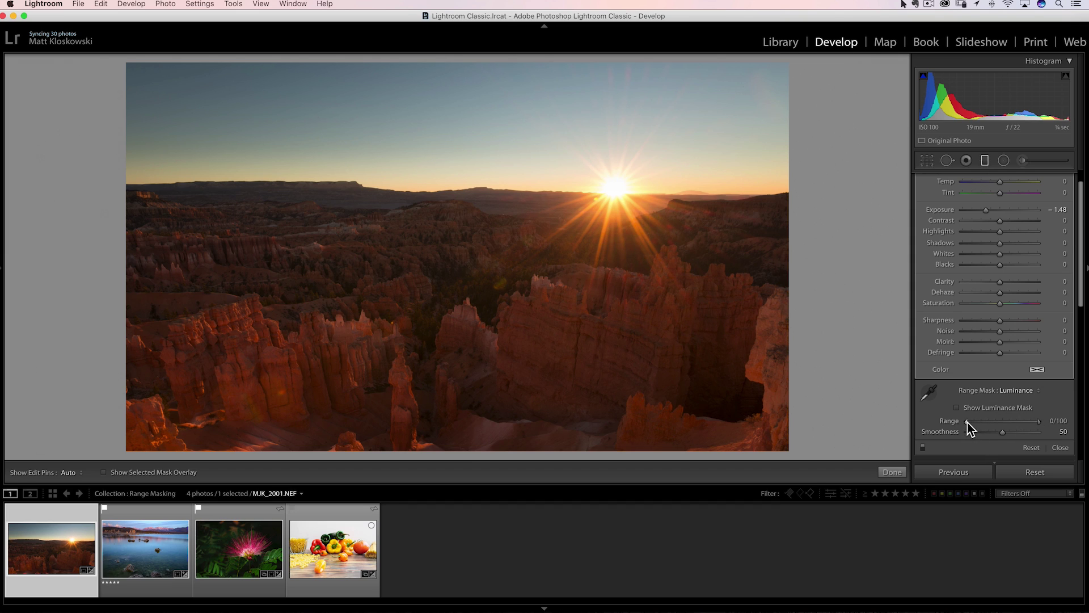
{"action": "left_click_drag", "start_coordinate": [968, 422], "coordinate": [1016, 429]}
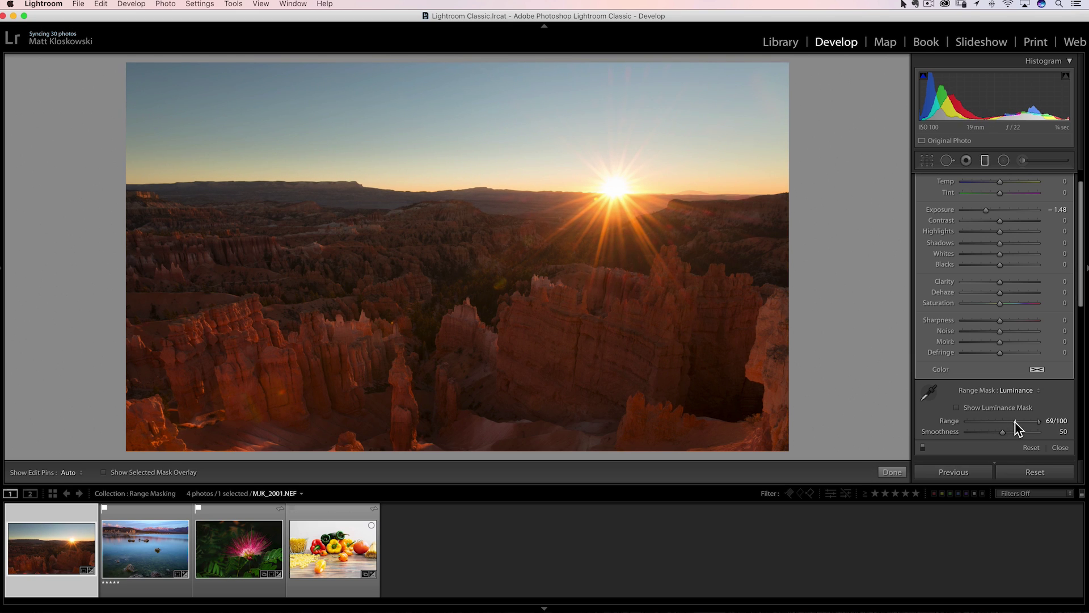
{"action": "left_click_drag", "start_coordinate": [1017, 422], "coordinate": [1017, 422]}
Step: Move the sky gradient lower across the horizon, set the luminance range to 72/100, and hide the preview
{"action": "left_click", "coordinate": [957, 407]}
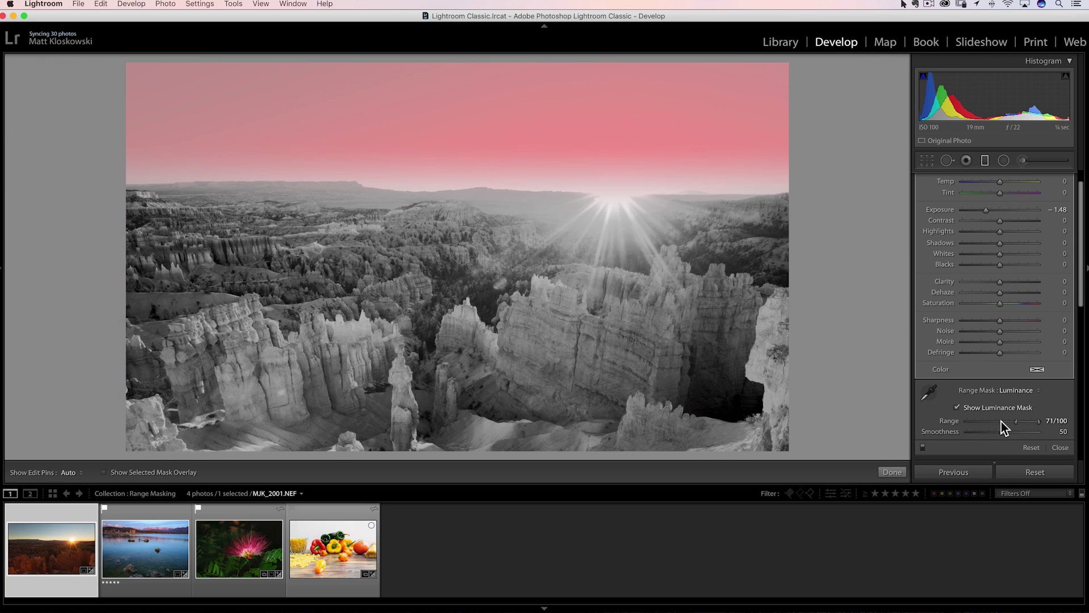
{"action": "left_click_drag", "start_coordinate": [1015, 423], "coordinate": [968, 420]}
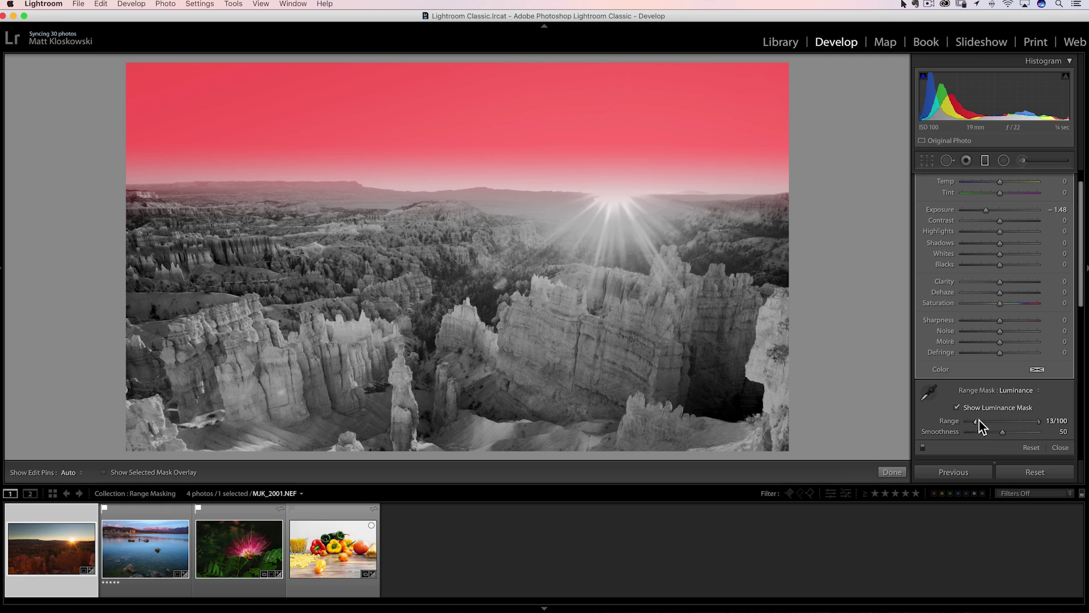
{"action": "left_click_drag", "start_coordinate": [999, 421], "coordinate": [1029, 423]}
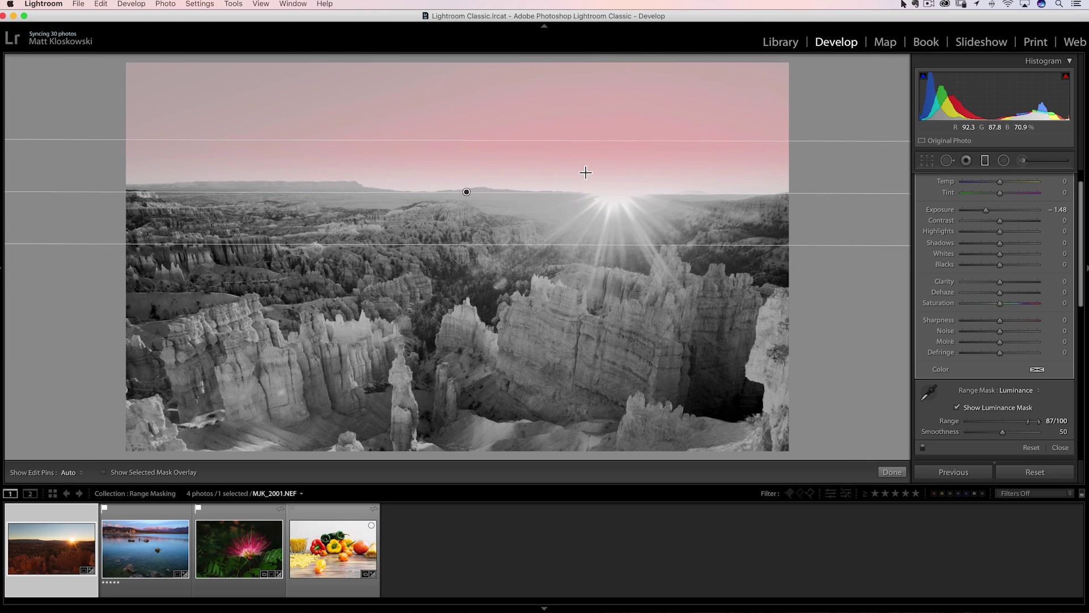
{"action": "left_click_drag", "start_coordinate": [468, 193], "coordinate": [467, 216]}
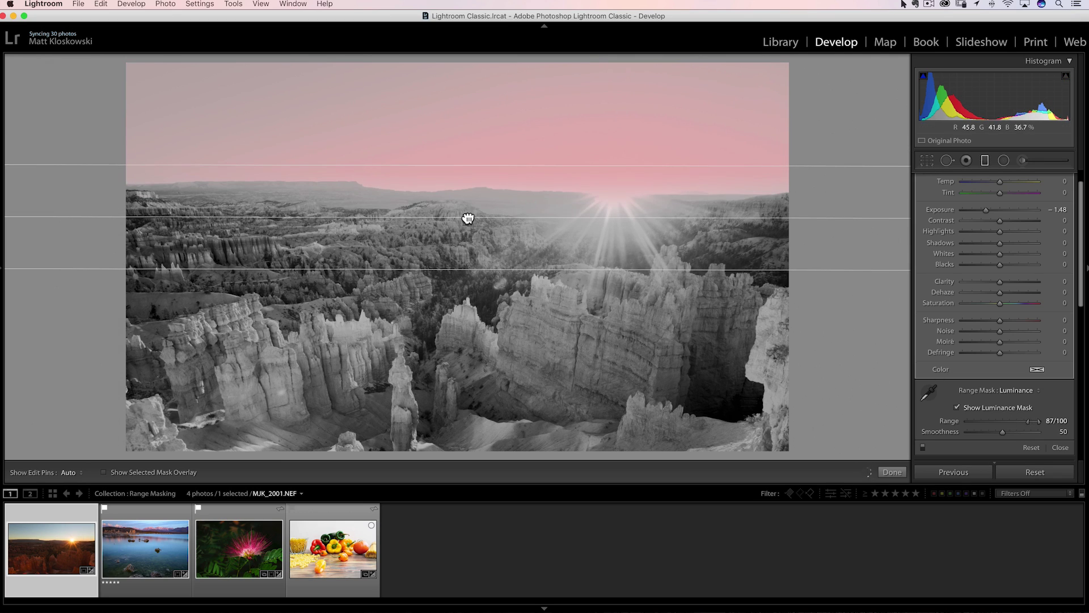
{"action": "left_click", "coordinate": [975, 409]}
{"action": "left_click_drag", "start_coordinate": [465, 216], "coordinate": [464, 222]}
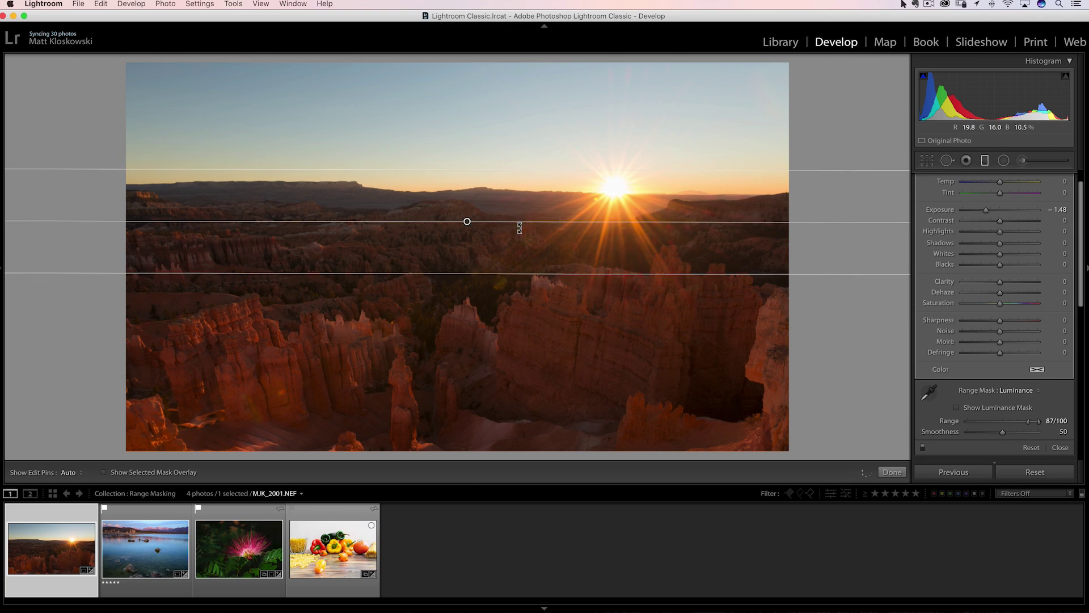
{"action": "mouse_move", "coordinate": [1026, 420]}
{"action": "left_mouse_down"}
{"action": "mouse_move", "coordinate": [957, 422]}
{"action": "mouse_move", "coordinate": [1015, 417]}
{"action": "left_mouse_up"}
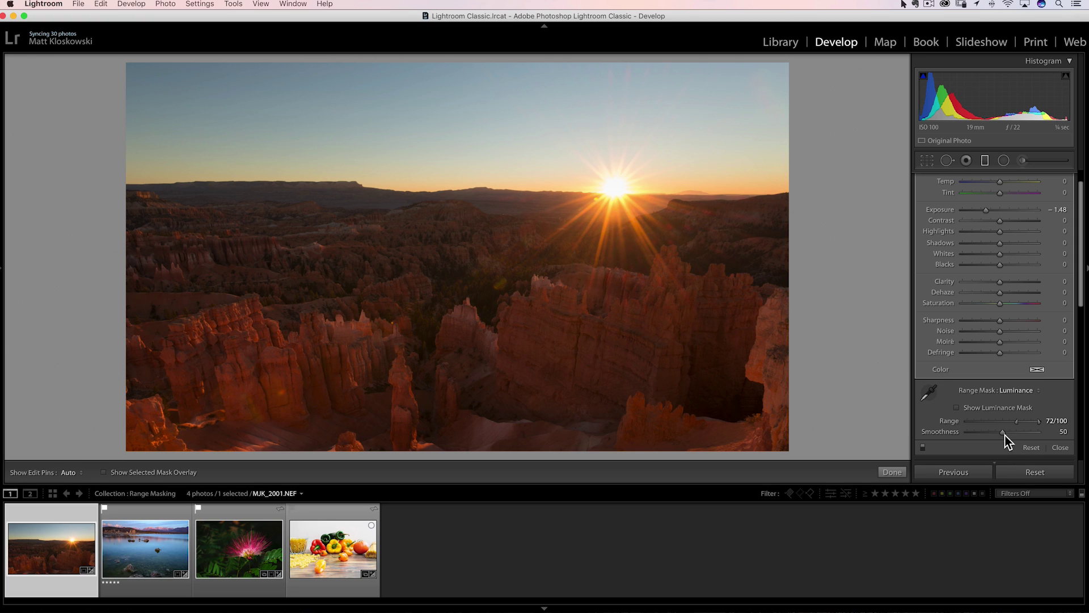
Step: Tweak the luminance mask smoothness and compare the canyon sky with the filter off and on
{"action": "mouse_move", "coordinate": [1001, 430]}
{"action": "left_mouse_down"}
{"action": "mouse_move", "coordinate": [959, 432]}
{"action": "mouse_move", "coordinate": [1005, 432]}
{"action": "left_mouse_up"}
{"action": "left_click", "coordinate": [921, 447]}
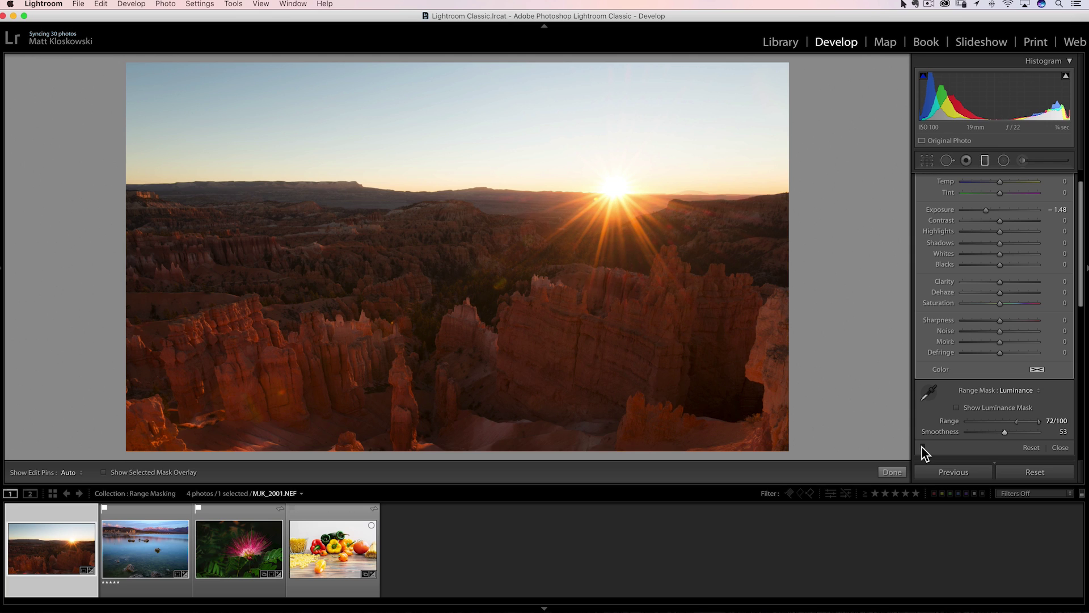
{"action": "left_click", "coordinate": [921, 447]}
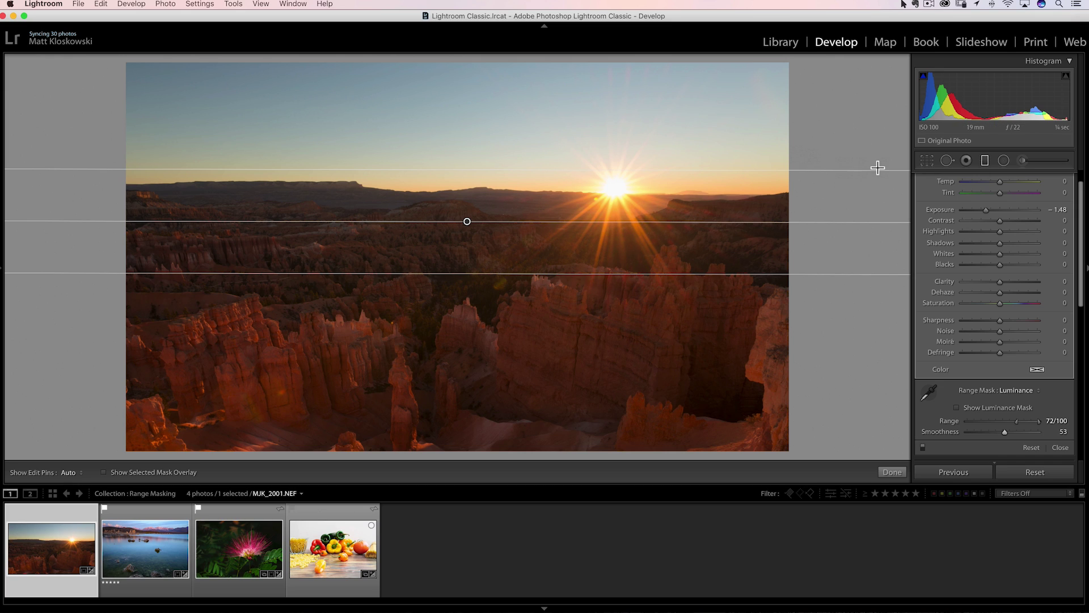
Step: Ease the sky darkening to Exposure -1.38, try lower Highlights, then reset Highlights to 0
{"action": "left_click_drag", "start_coordinate": [986, 211], "coordinate": [986, 210]}
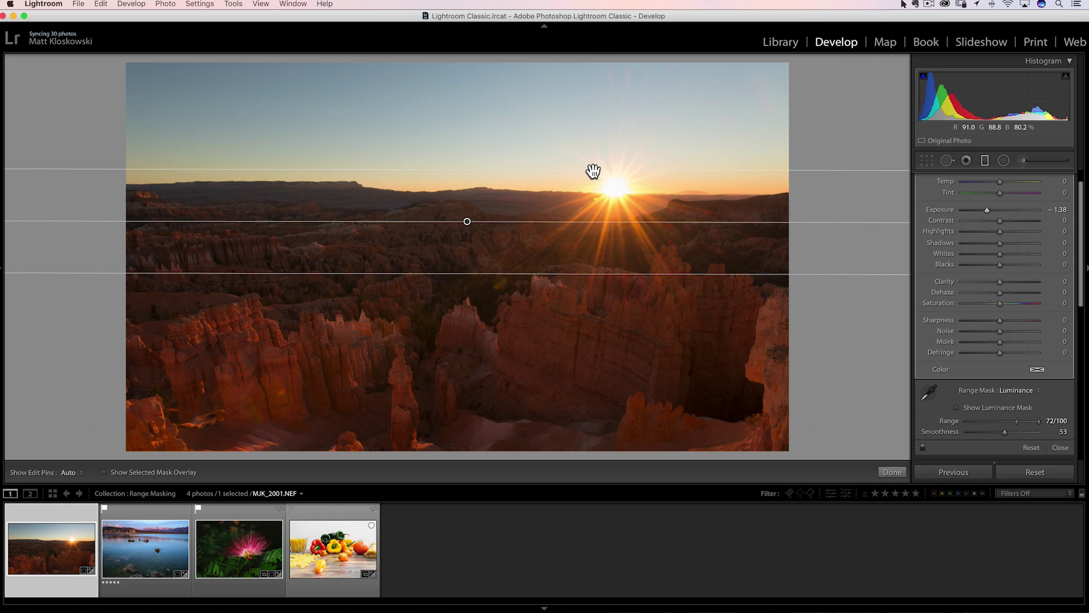
{"action": "left_click_drag", "start_coordinate": [995, 231], "coordinate": [946, 230]}
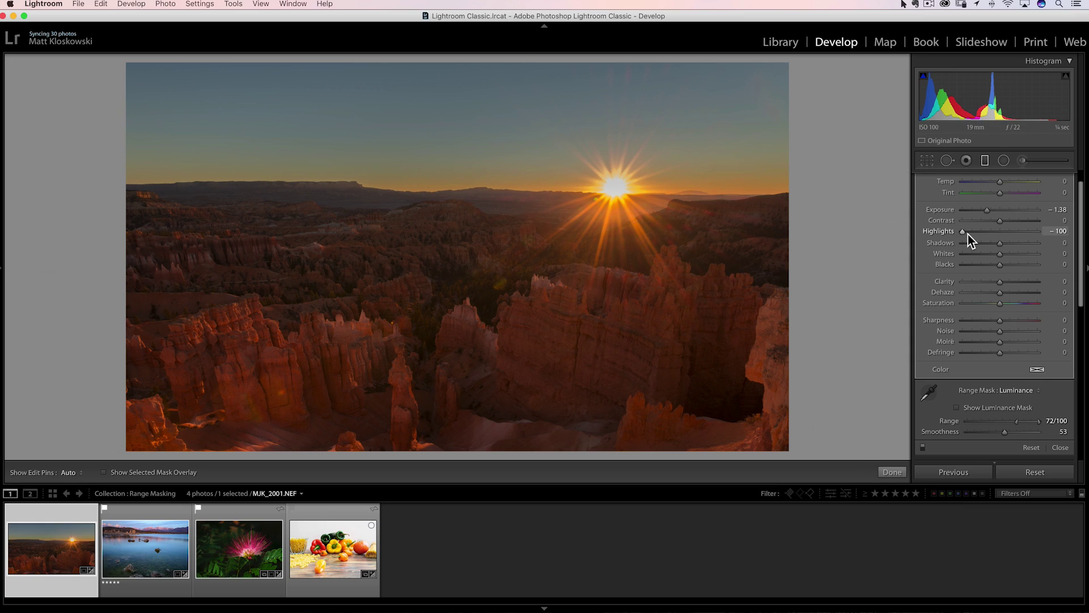
{"action": "double_click", "coordinate": [950, 231]}
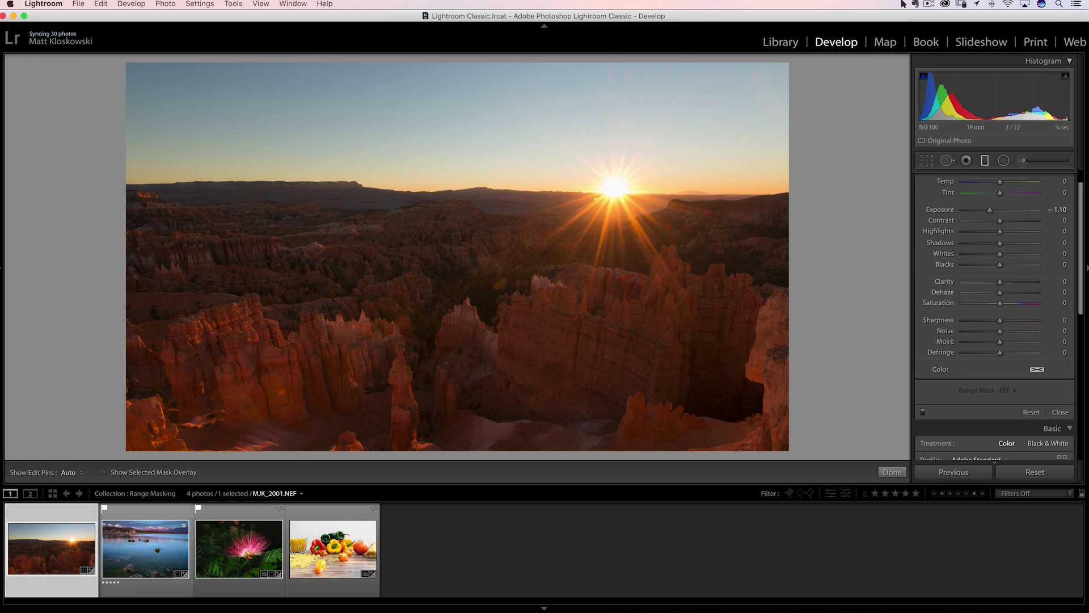
Step: On the lake photo, set Graduated Filter Exposure to -1.10 and drag it down over the sky
{"action": "left_click", "coordinate": [149, 548]}
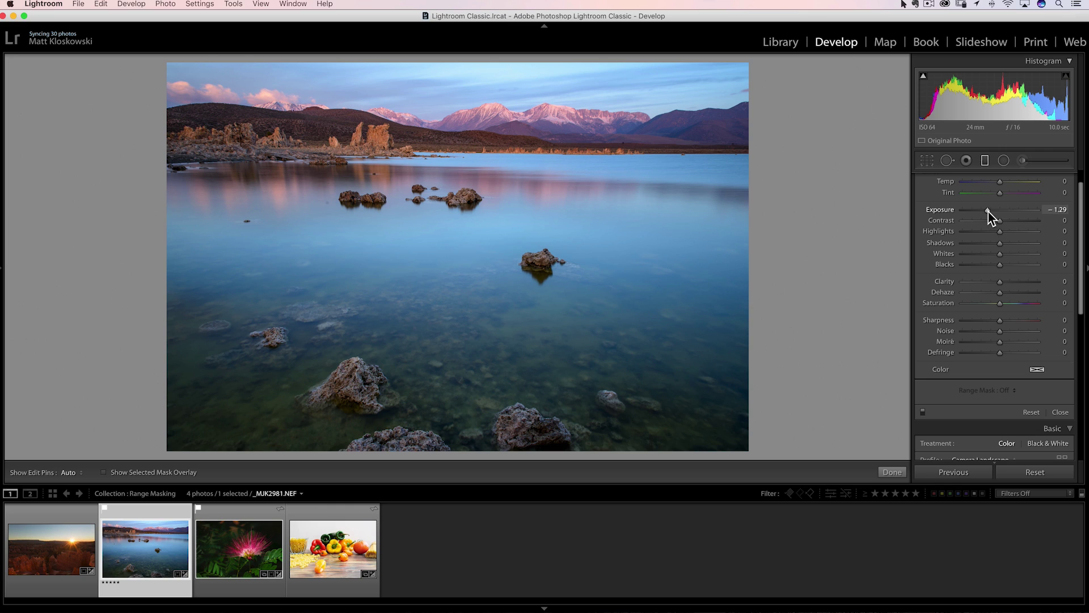
{"action": "scroll", "coordinate": [988, 212], "scroll_direction": "up", "scroll_amount": 2}
{"action": "left_click_drag", "start_coordinate": [993, 237], "coordinate": [989, 235]}
{"action": "left_click_drag", "start_coordinate": [478, 91], "coordinate": [484, 152]}
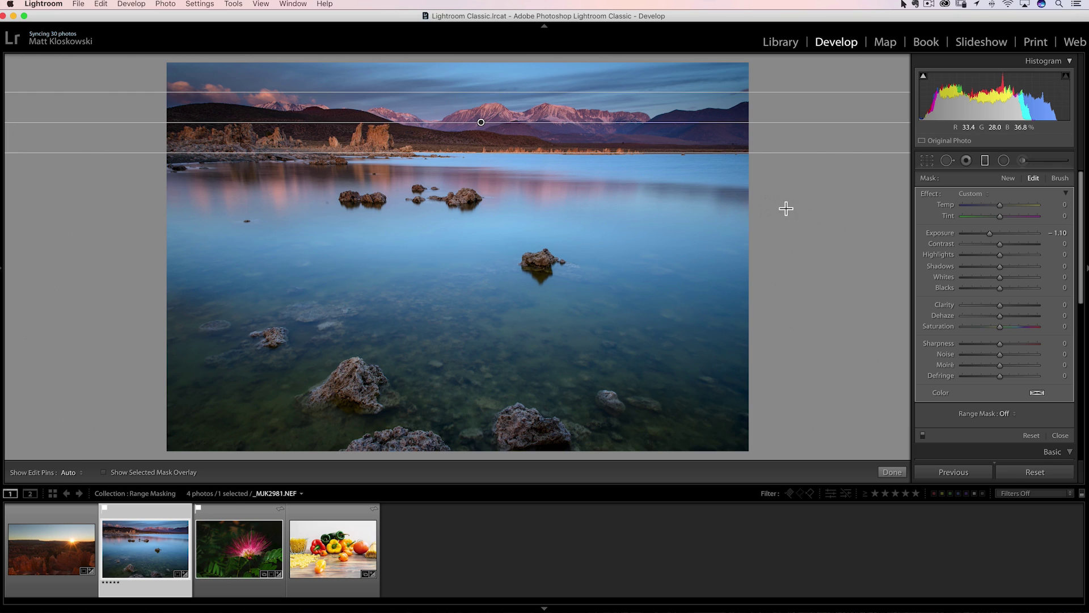
{"action": "scroll", "coordinate": [1033, 351], "scroll_direction": "down", "scroll_amount": 3}
Step: Add a Luminance range mask to the sky filter, raise its range, and preview the mask
{"action": "left_click", "coordinate": [1005, 347]}
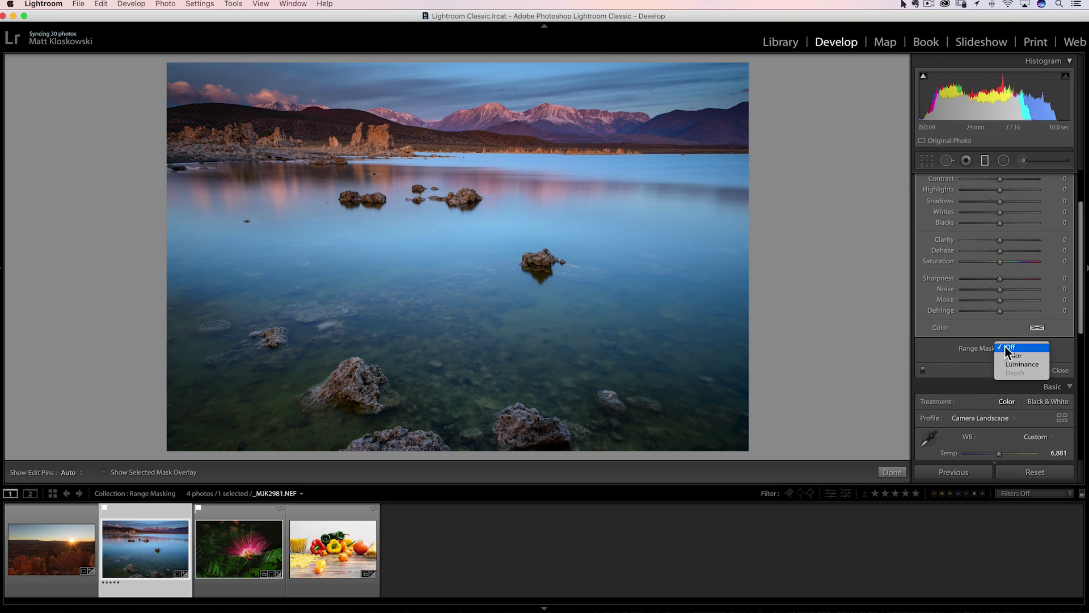
{"action": "left_click", "coordinate": [1023, 365]}
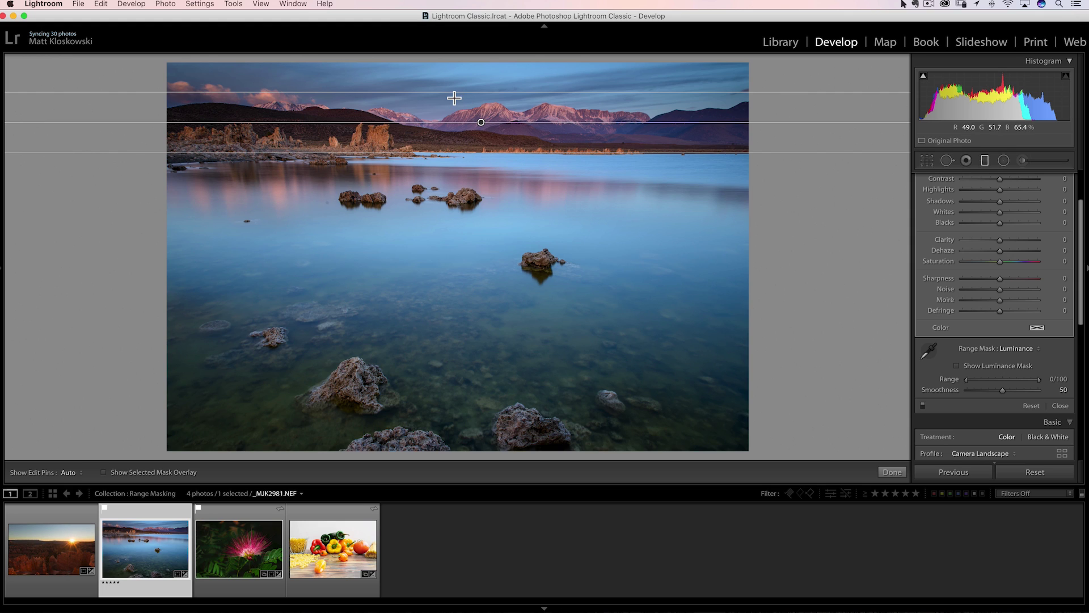
{"action": "left_click_drag", "start_coordinate": [967, 379], "coordinate": [994, 379]}
{"action": "left_click", "coordinate": [992, 369]}
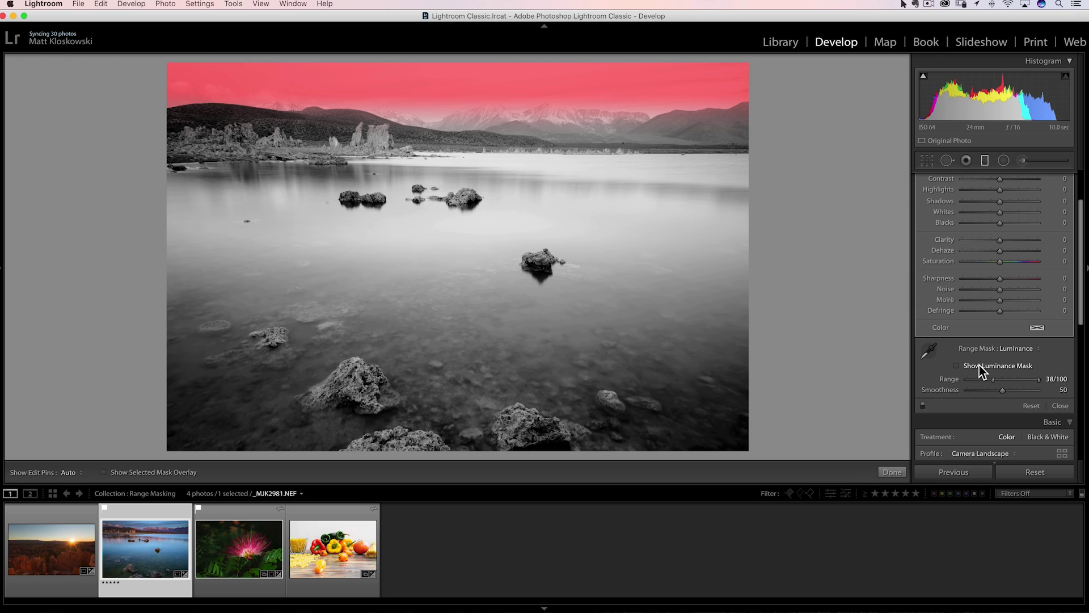
{"action": "left_click", "coordinate": [980, 366]}
Step: Narrow the luminance range, compare the filter off and on, then return the range to 0/100
{"action": "left_click_drag", "start_coordinate": [993, 379], "coordinate": [1010, 378]}
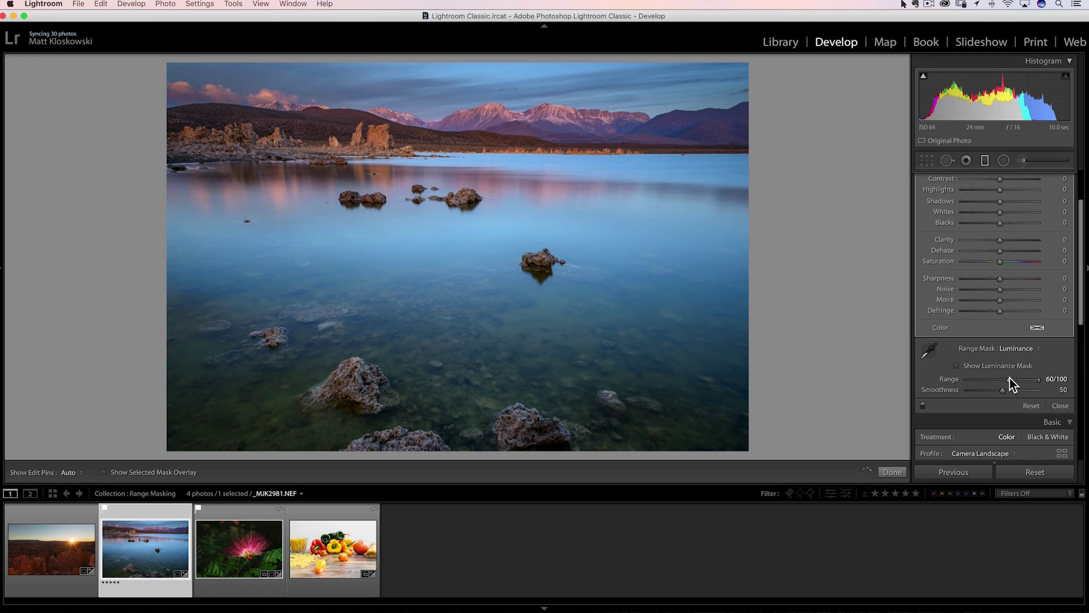
{"action": "left_click", "coordinate": [922, 405]}
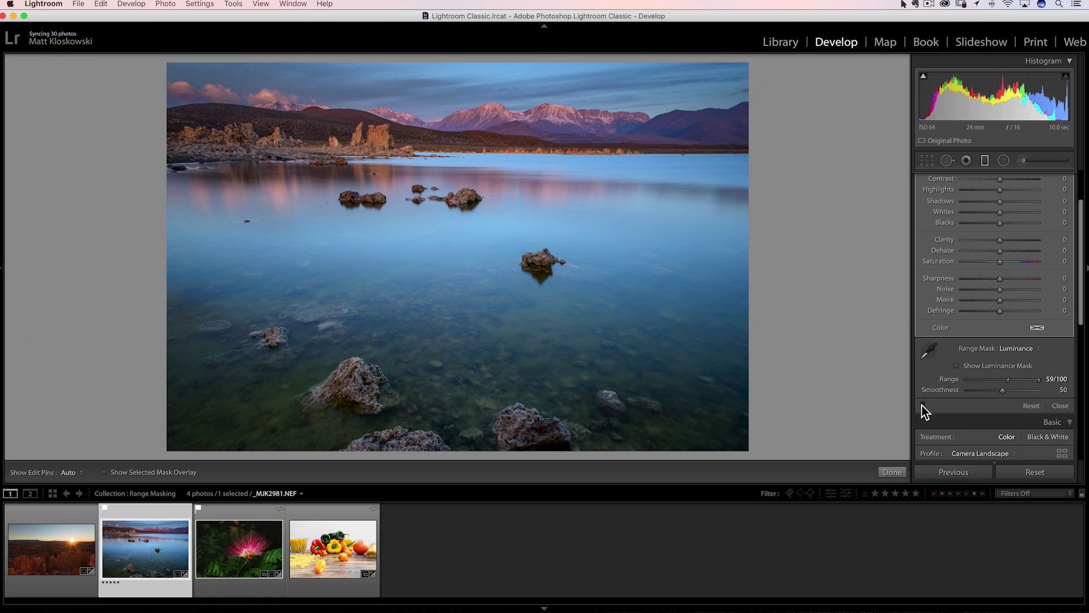
{"action": "left_click", "coordinate": [922, 405]}
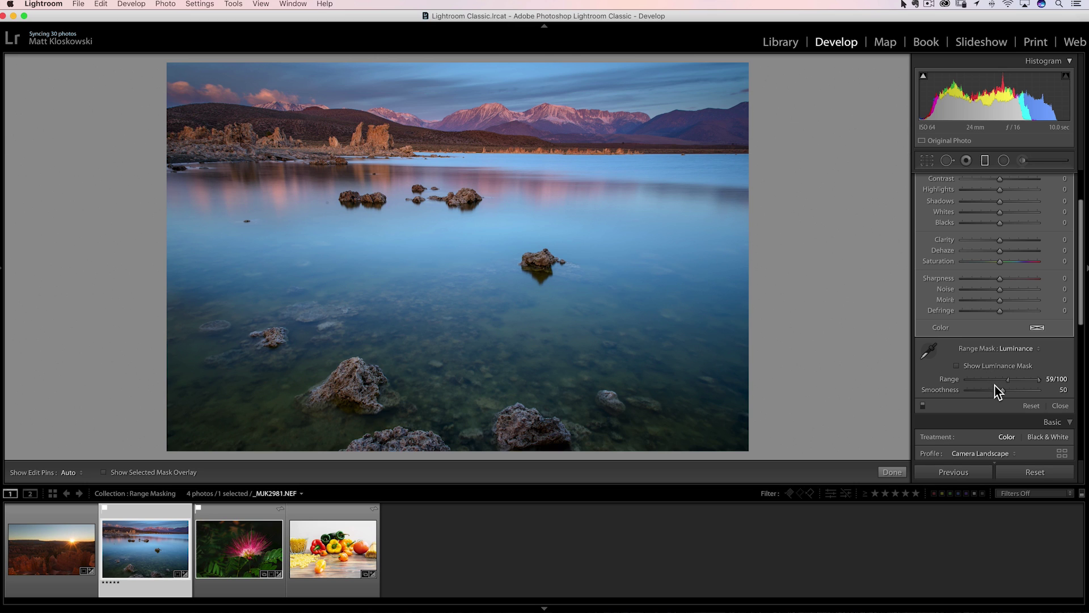
{"action": "left_click_drag", "start_coordinate": [1003, 380], "coordinate": [923, 379]}
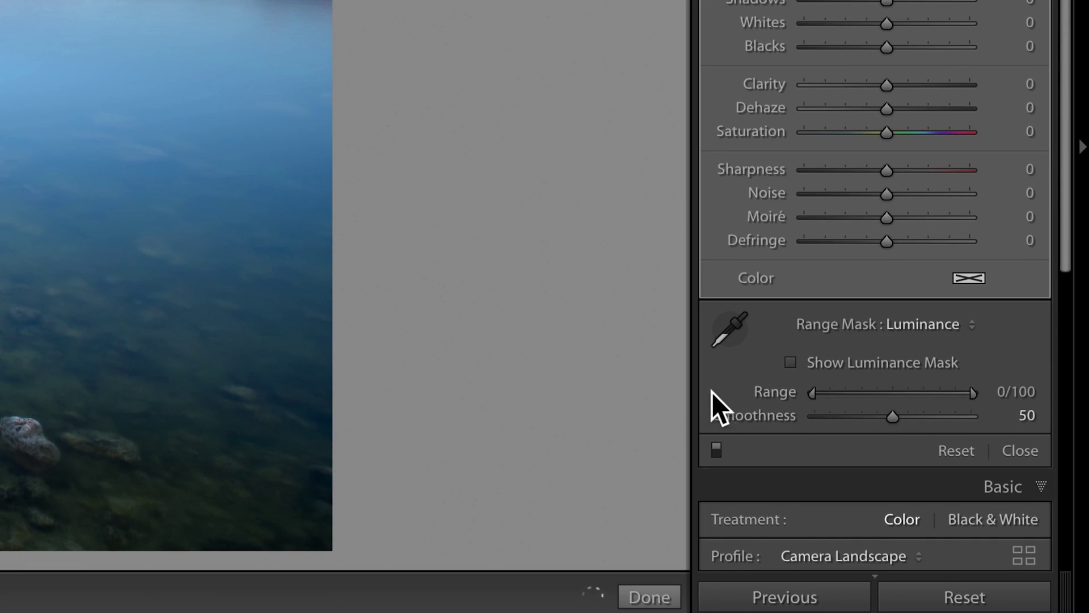
Step: Switch the range mask to Color and sample the blue sky with the eyedropper rectangle
{"action": "left_click", "coordinate": [936, 323]}
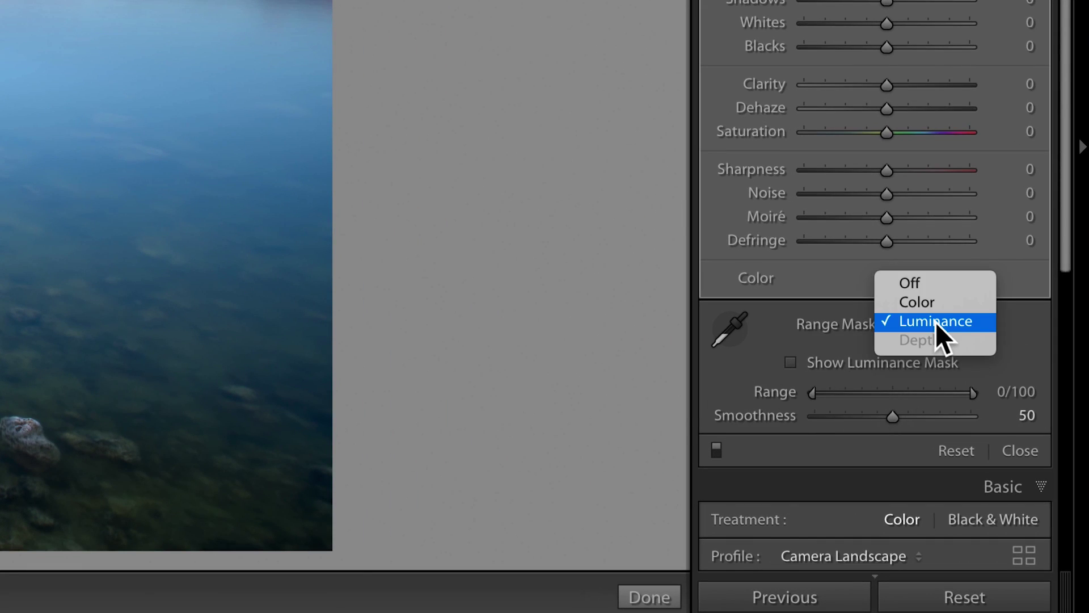
{"action": "left_click", "coordinate": [925, 301]}
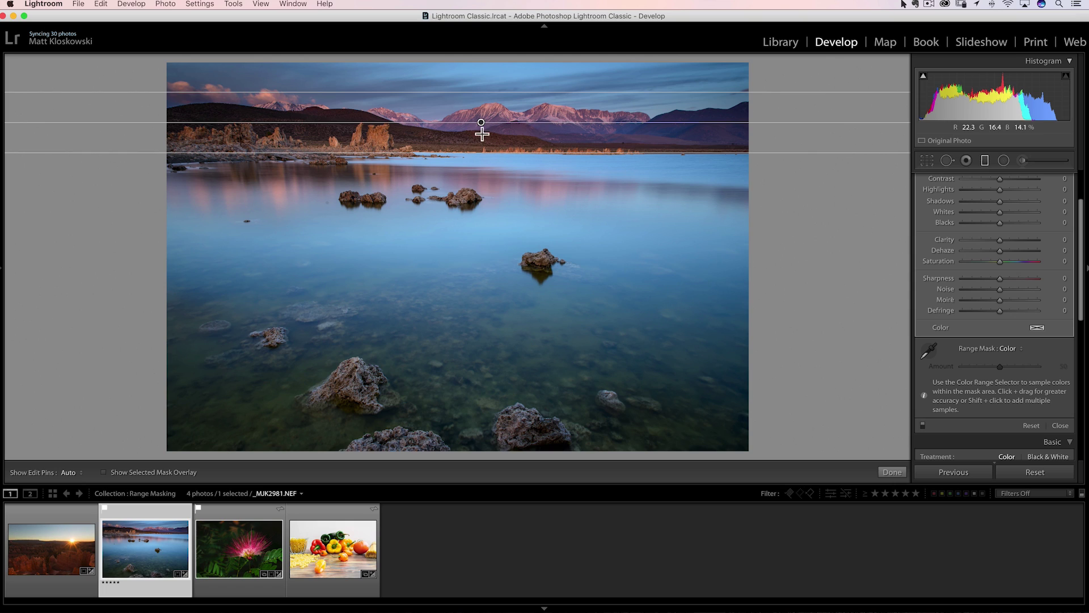
{"action": "left_click", "coordinate": [929, 349]}
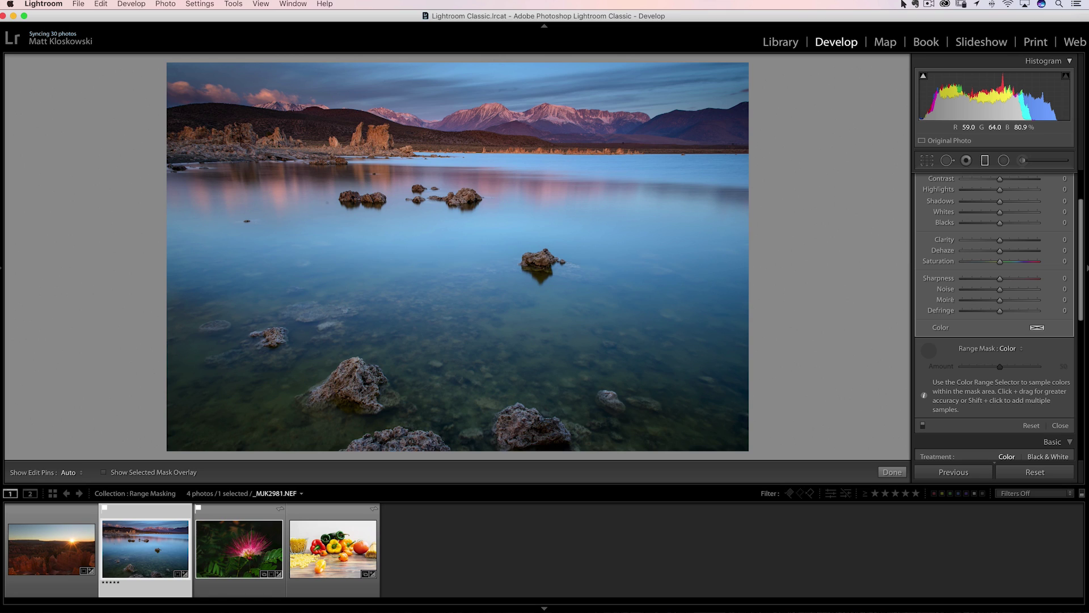
{"action": "left_click_drag", "start_coordinate": [475, 69], "coordinate": [590, 98]}
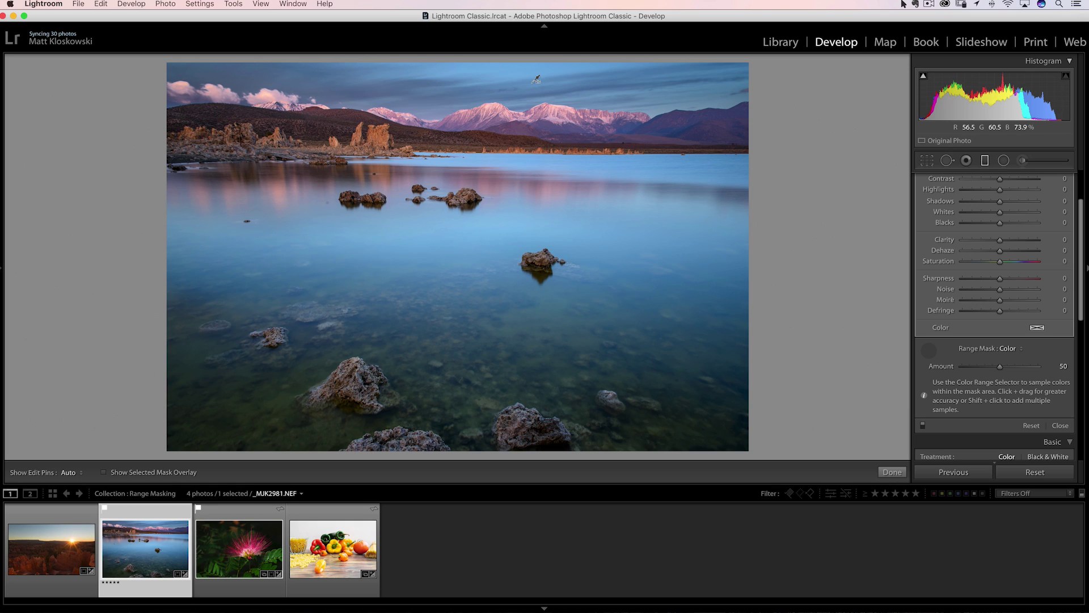
Step: Put away the color sampler and toggle the selected mask overlay to check the sky coverage
{"action": "left_click", "coordinate": [928, 350]}
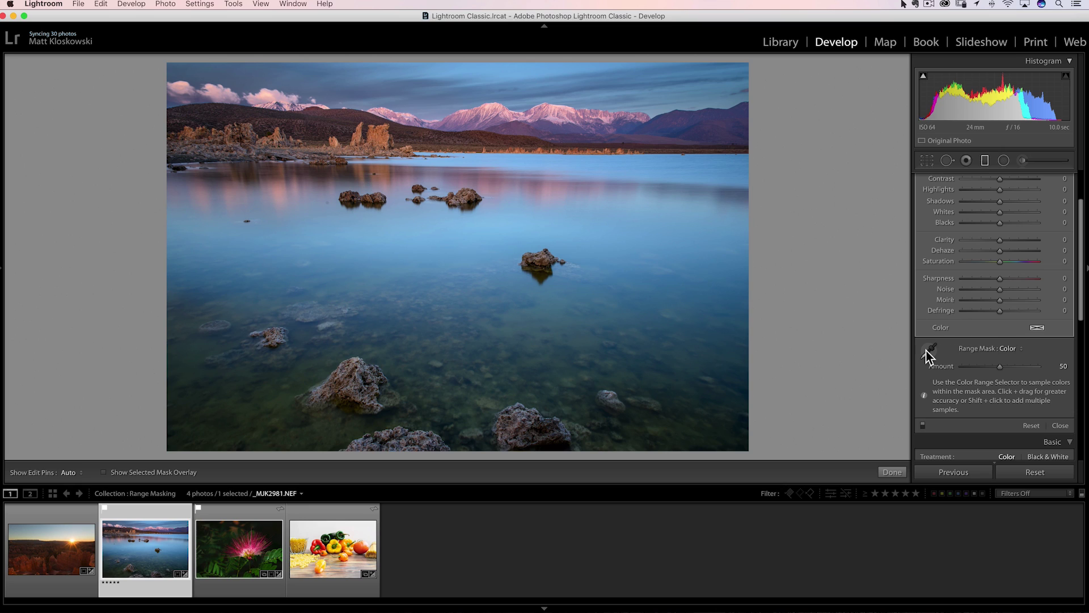
{"action": "left_click", "coordinate": [152, 473]}
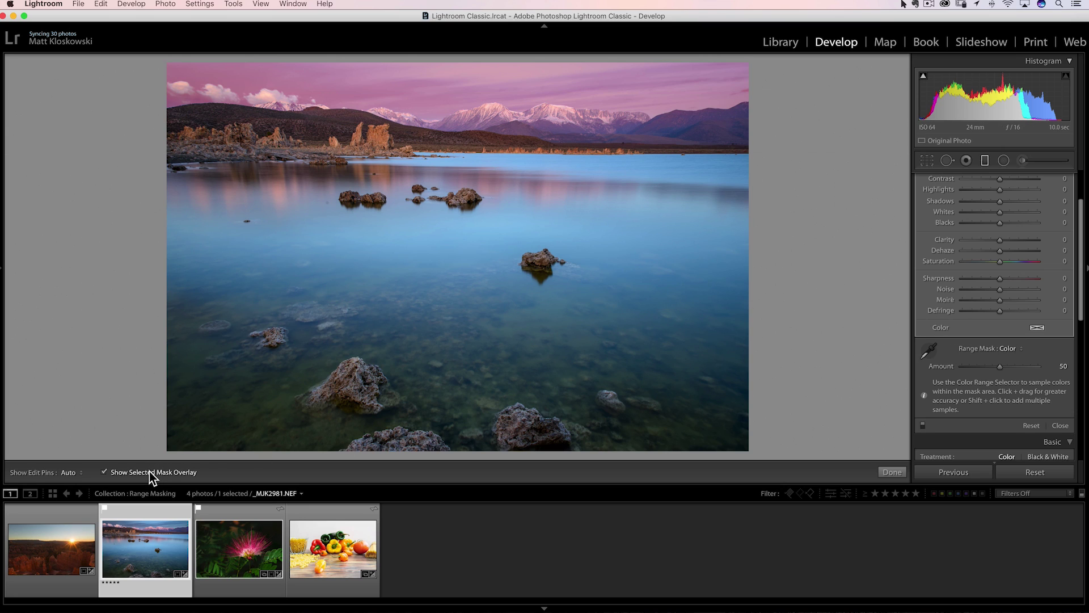
{"action": "left_click", "coordinate": [149, 471]}
{"action": "left_click", "coordinate": [149, 471]}
{"action": "left_click", "coordinate": [148, 471]}
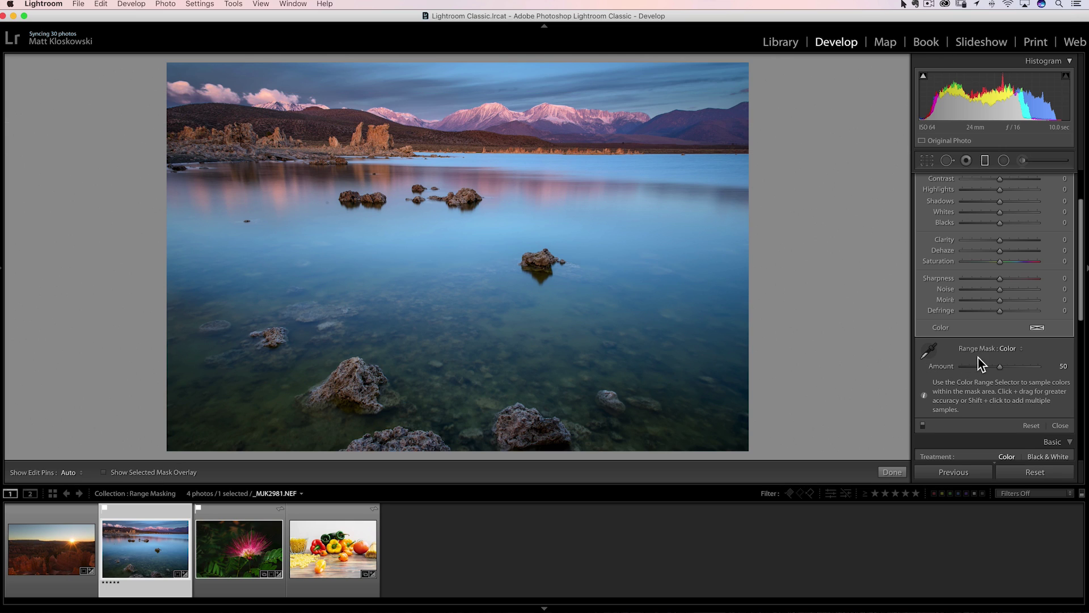
Step: Drop the color range mask Amount to 0, then raise it to 62
{"action": "left_click_drag", "start_coordinate": [1003, 367], "coordinate": [948, 368]}
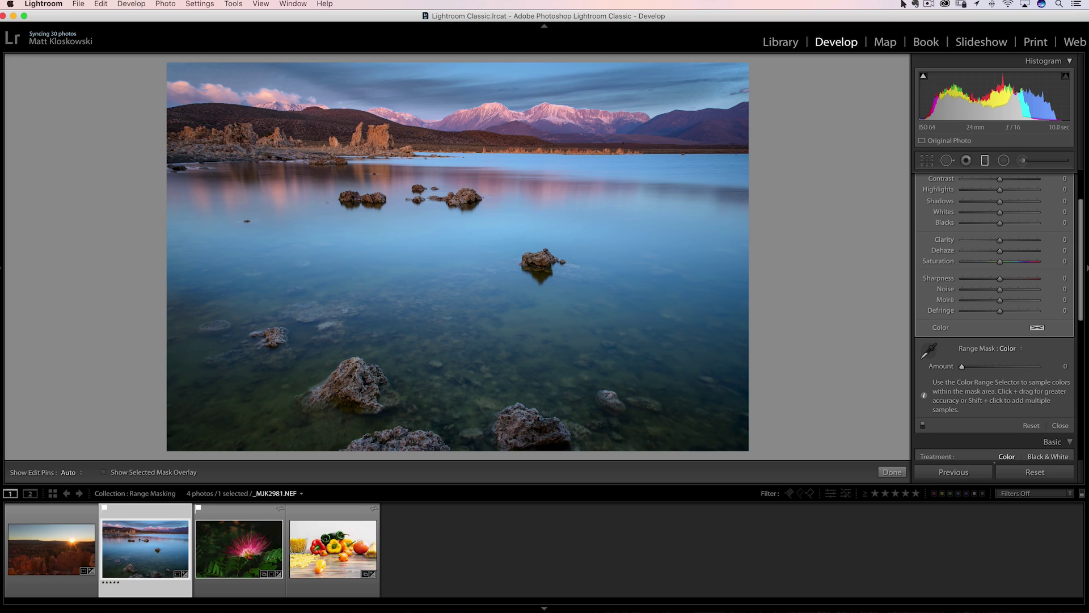
{"action": "left_click_drag", "start_coordinate": [966, 367], "coordinate": [1013, 365]}
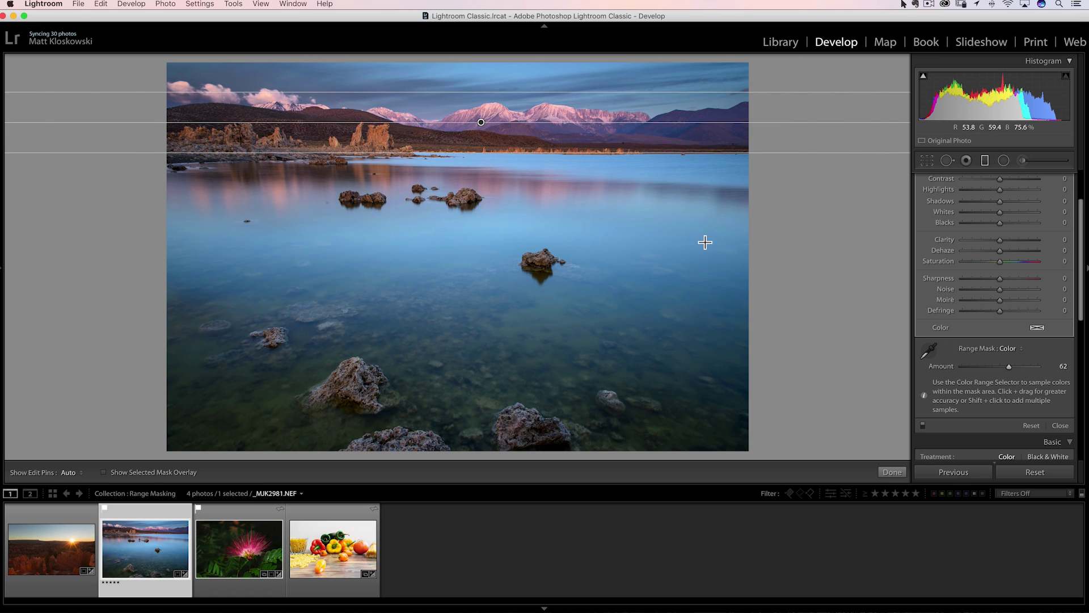
{"action": "scroll", "coordinate": [1019, 318], "scroll_direction": "up", "scroll_amount": 5}
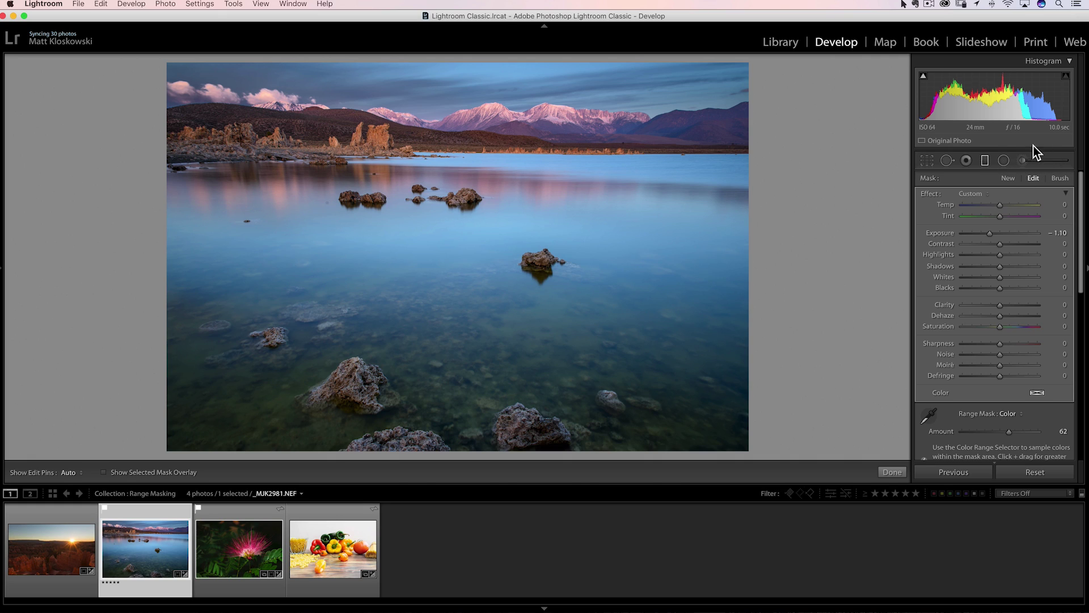
Step: Erase the lake filter's mask along the mountains with the Brush, toggle pins with H, and finish
{"action": "left_click", "coordinate": [1059, 179]}
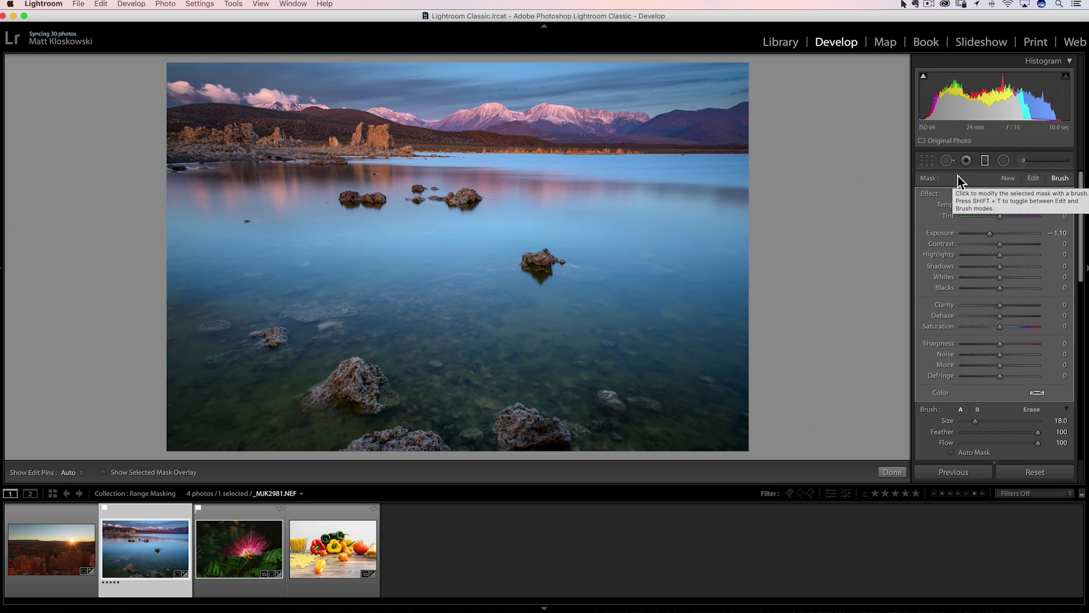
{"action": "key", "text": "alt"}
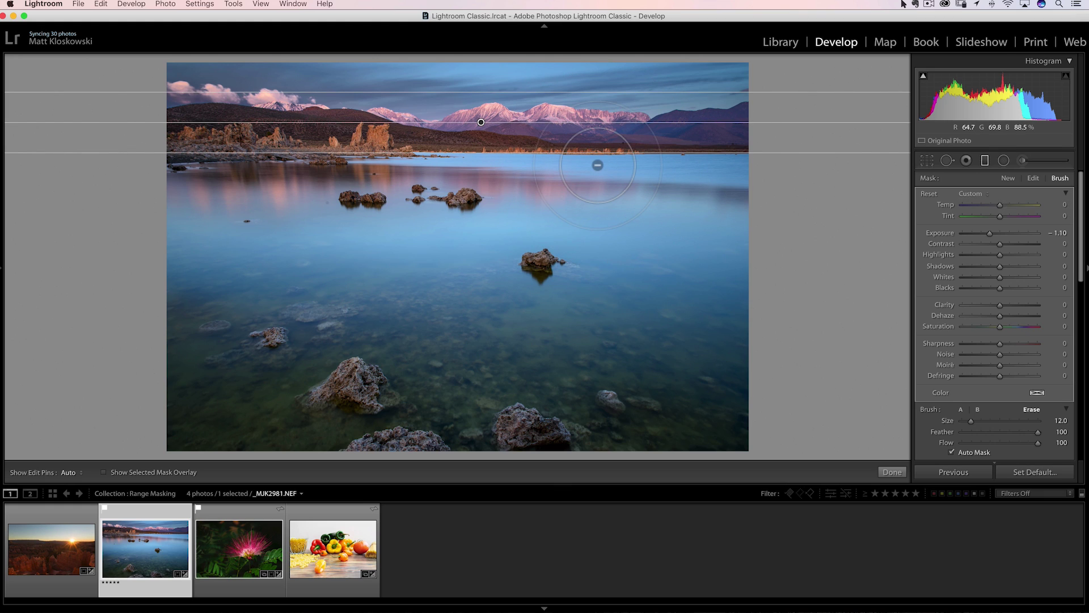
{"action": "scroll", "coordinate": [597, 165], "scroll_direction": "down", "scroll_amount": 8}
{"action": "key", "text": "h"}
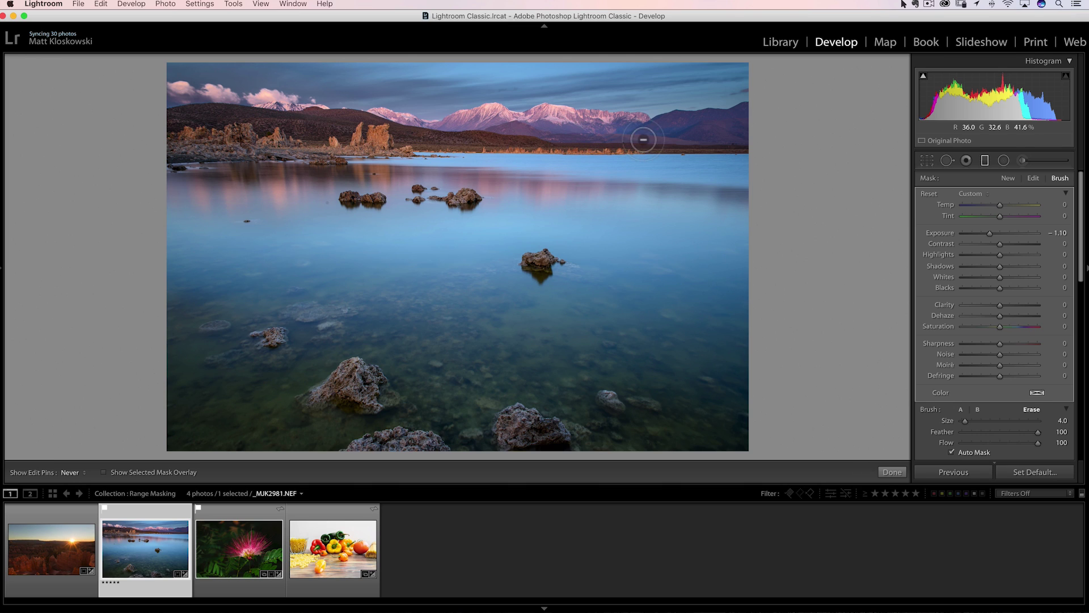
{"action": "key", "text": "h"}
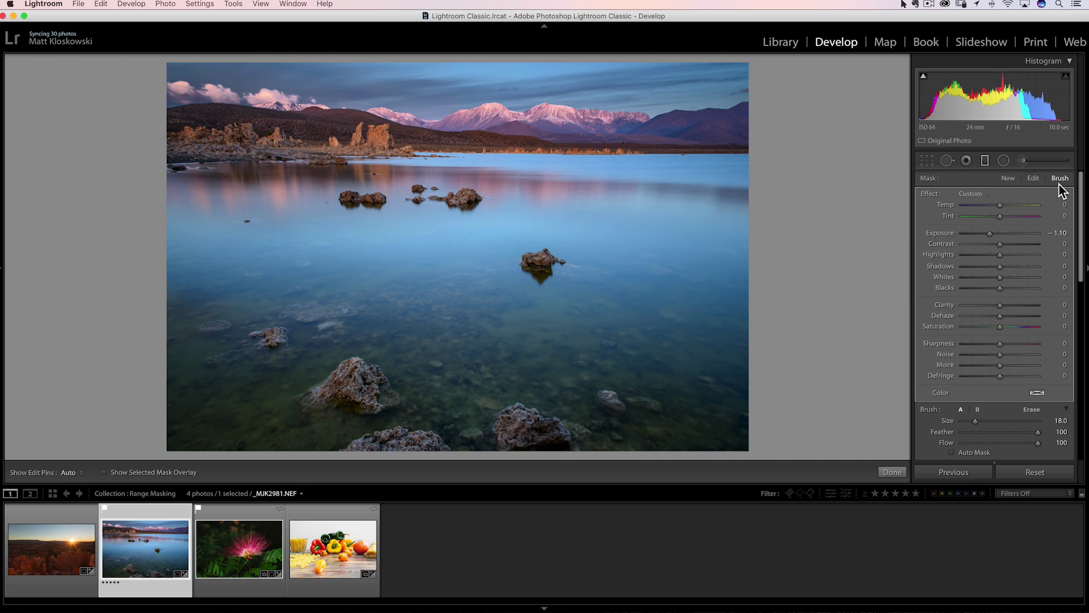
{"action": "left_click", "coordinate": [891, 472]}
Step: On the pink flower photo, draw a radial filter at Exposure 1.29 and add a Luminance range mask
{"action": "left_click", "coordinate": [245, 553]}
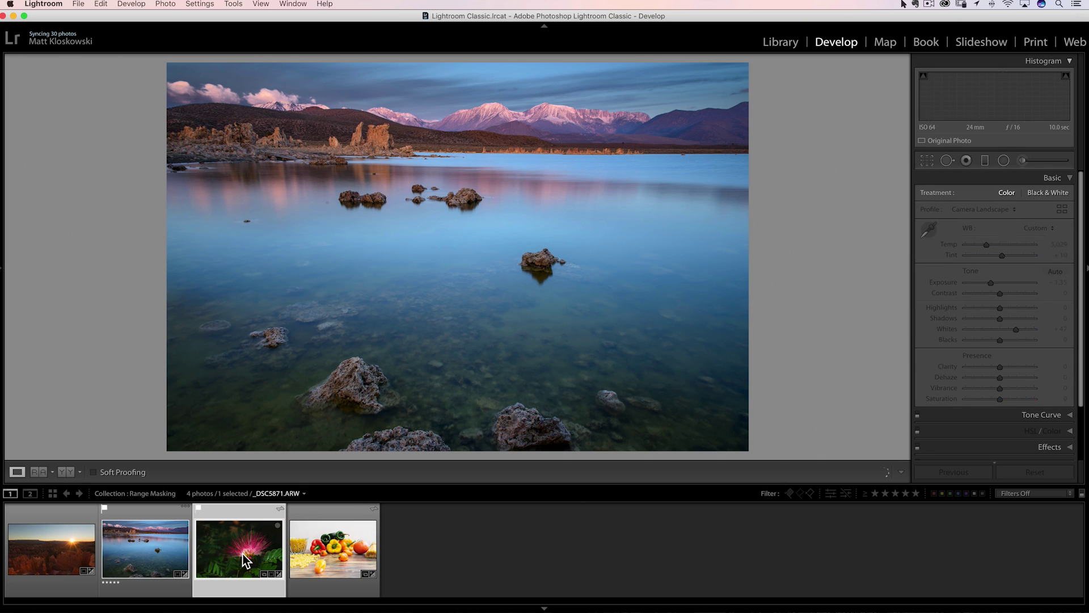
{"action": "left_click", "coordinate": [1003, 161]}
{"action": "scroll", "coordinate": [944, 428], "scroll_direction": "down", "scroll_amount": 3}
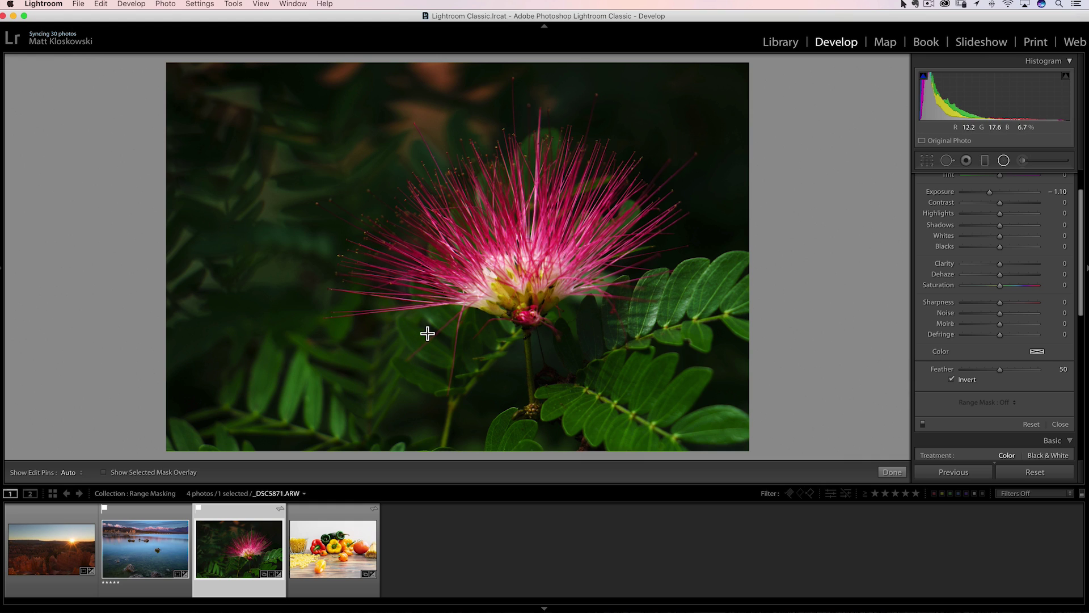
{"action": "left_click_drag", "start_coordinate": [524, 222], "coordinate": [721, 372]}
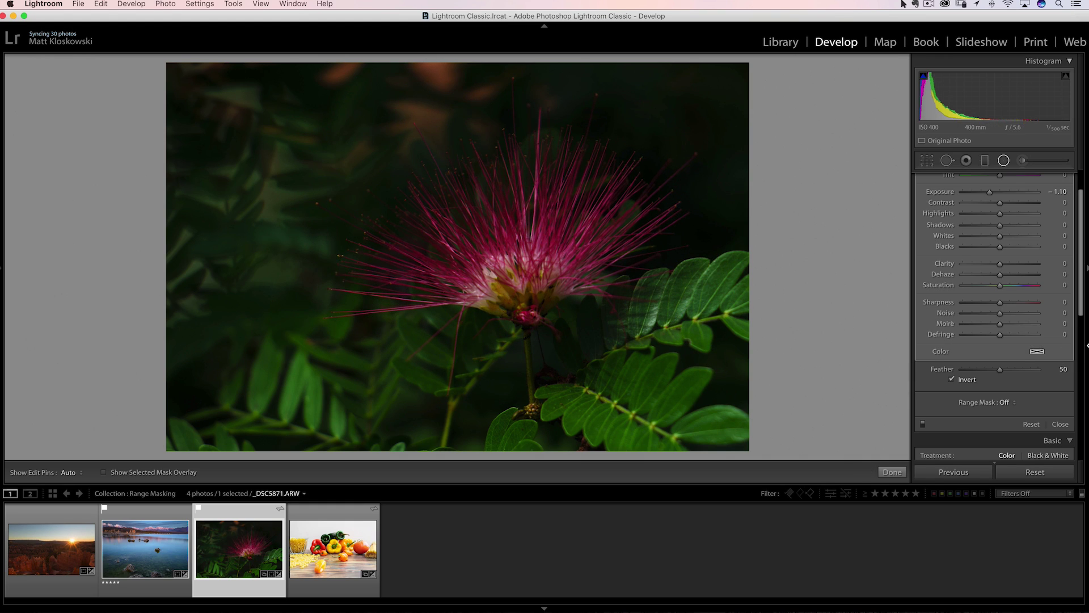
{"action": "left_click_drag", "start_coordinate": [989, 192], "coordinate": [1011, 192]}
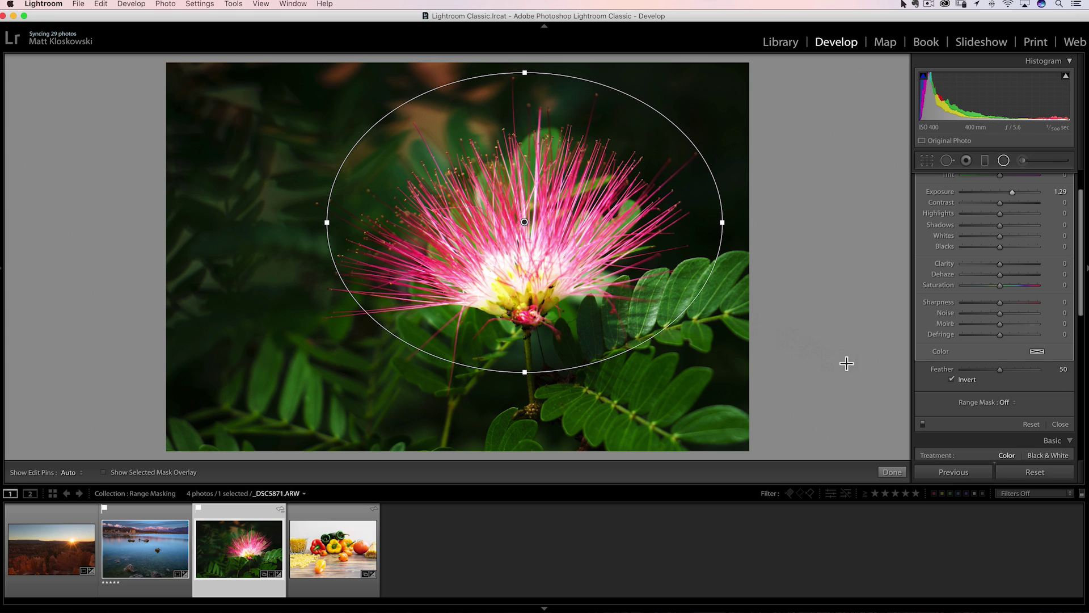
{"action": "left_click", "coordinate": [1013, 401]}
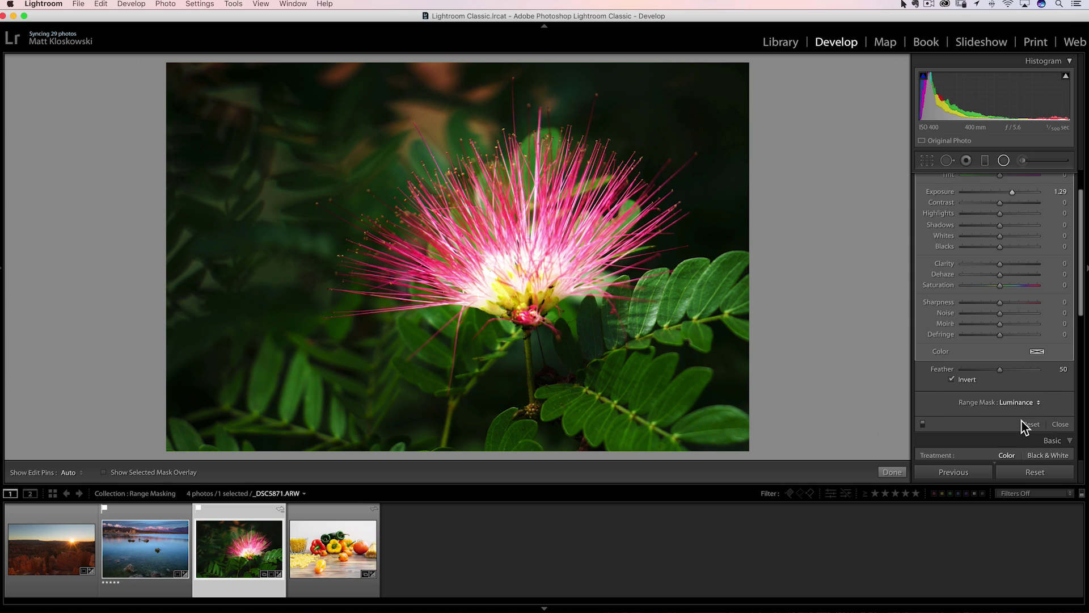
{"action": "left_click", "coordinate": [1022, 419]}
Step: Adjust the flower's luminance range and smoothness while previewing the luminance mask
{"action": "scroll", "coordinate": [979, 412], "scroll_direction": "down", "scroll_amount": 2}
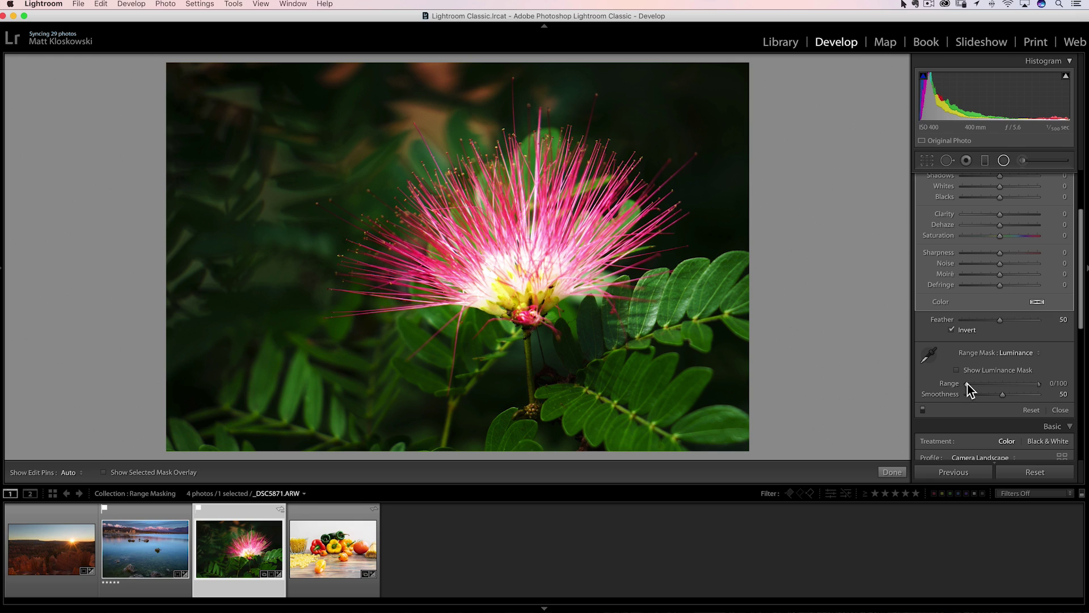
{"action": "left_click_drag", "start_coordinate": [968, 383], "coordinate": [1015, 383]}
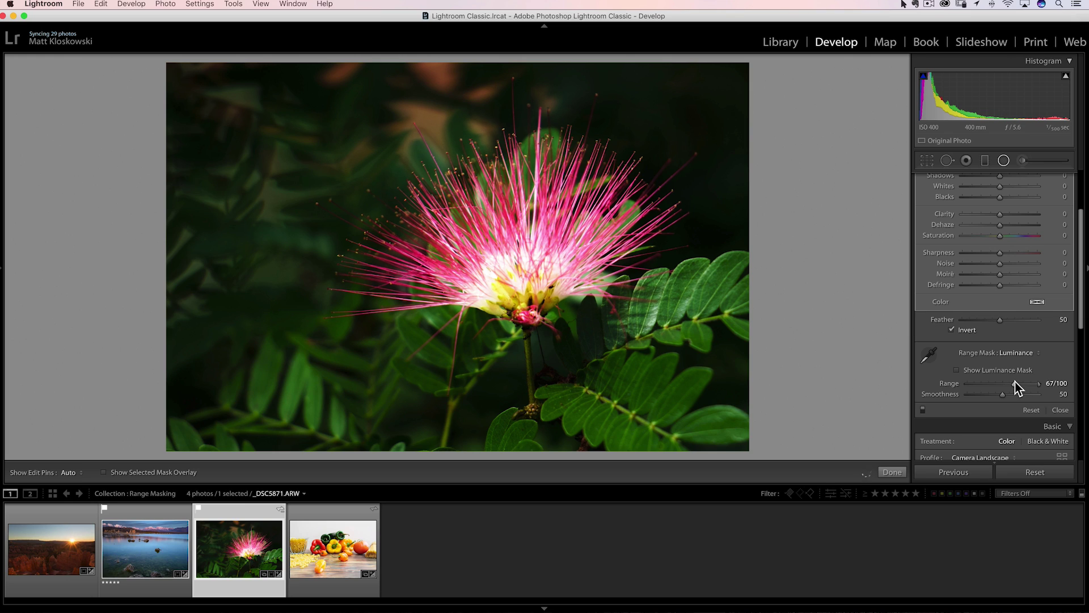
{"action": "left_click_drag", "start_coordinate": [987, 392], "coordinate": [1026, 391]}
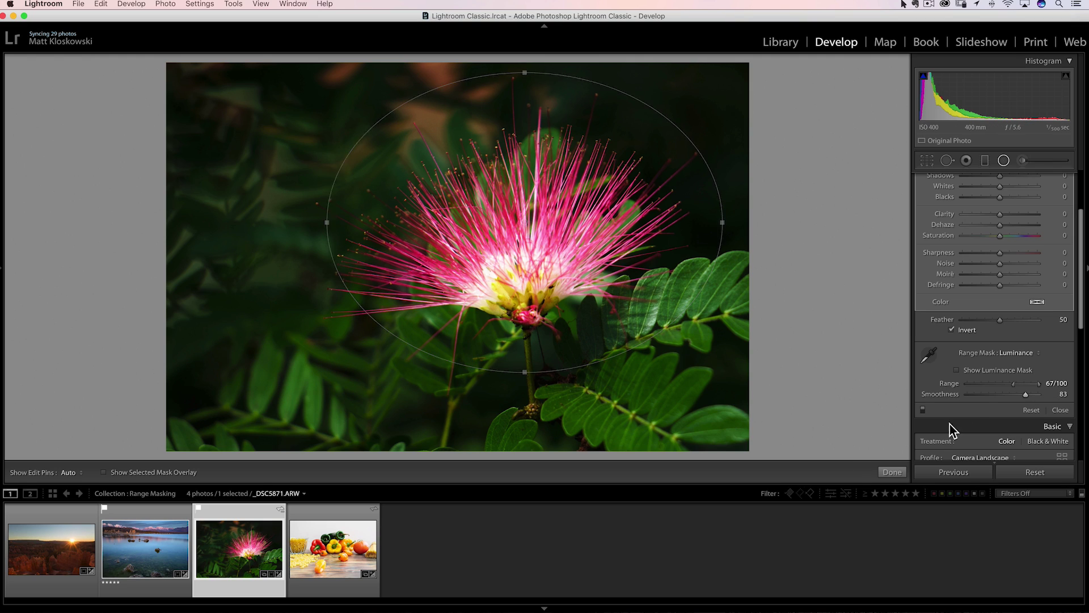
{"action": "left_click", "coordinate": [979, 371]}
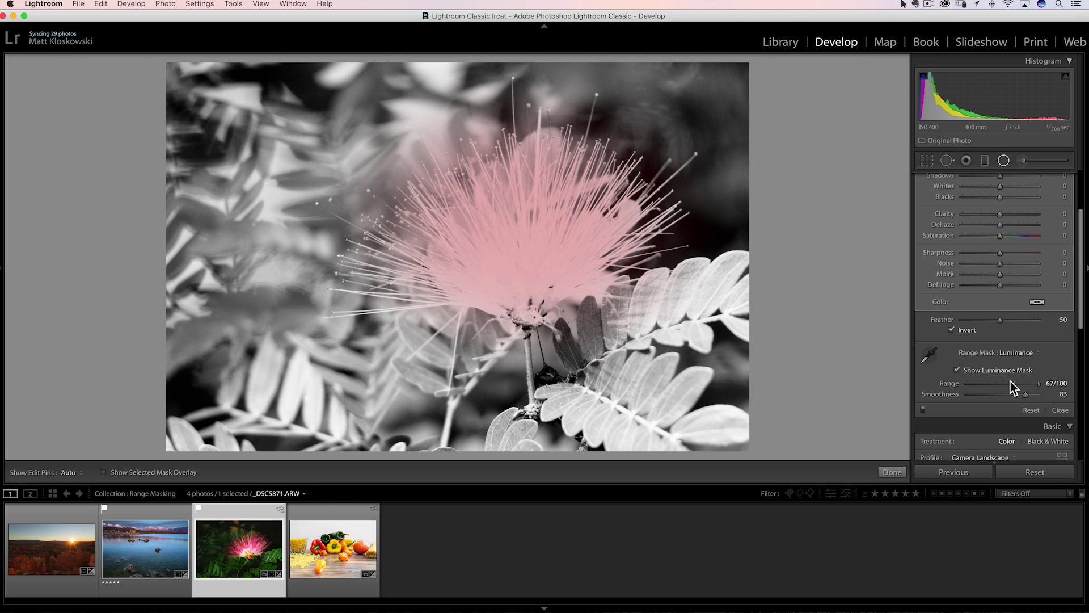
{"action": "left_click_drag", "start_coordinate": [1012, 384], "coordinate": [938, 380]}
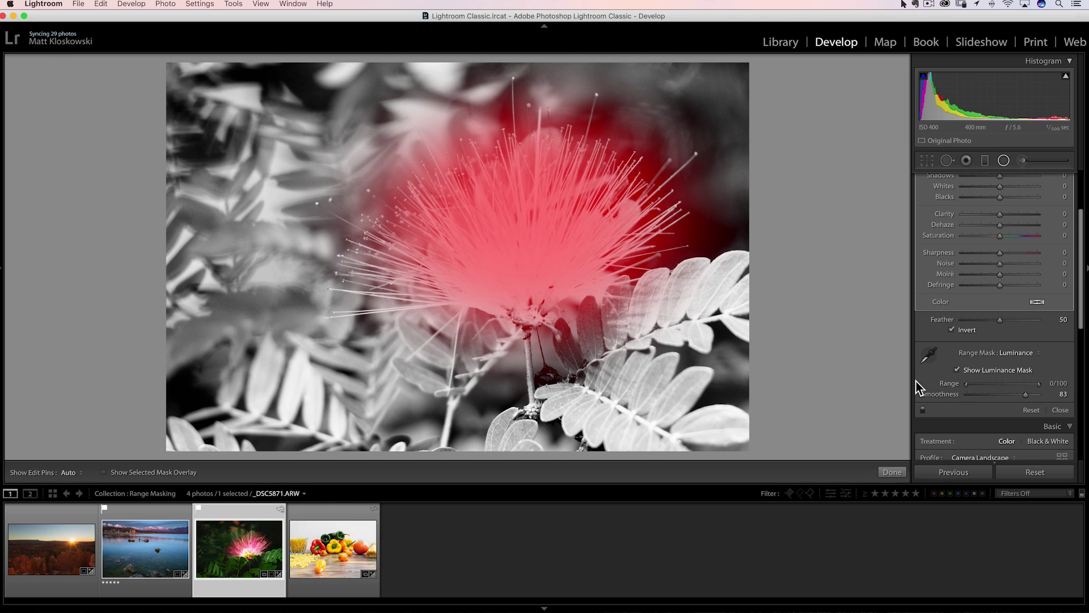
Step: Widen the ellipse around the flower and settle the luminance range at 59/100, smoothness 89
{"action": "left_click_drag", "start_coordinate": [329, 224], "coordinate": [195, 224]}
{"action": "left_click_drag", "start_coordinate": [522, 219], "coordinate": [495, 224]}
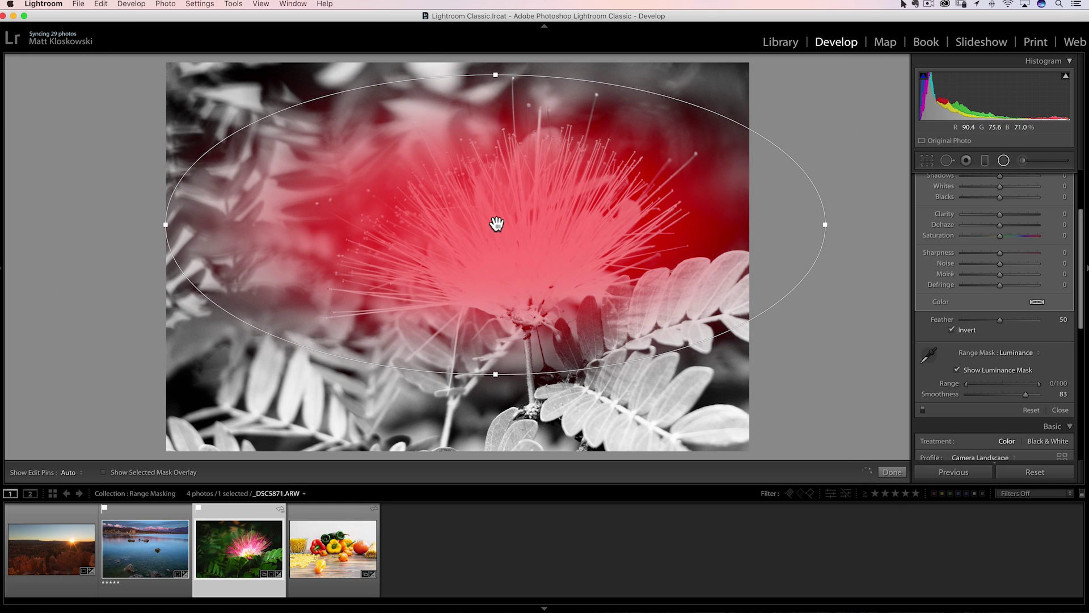
{"action": "mouse_move", "coordinate": [1006, 397]}
{"action": "left_mouse_down"}
{"action": "mouse_move", "coordinate": [969, 384]}
{"action": "mouse_move", "coordinate": [1026, 379]}
{"action": "mouse_move", "coordinate": [1002, 380]}
{"action": "left_mouse_up"}
{"action": "left_click", "coordinate": [984, 370]}
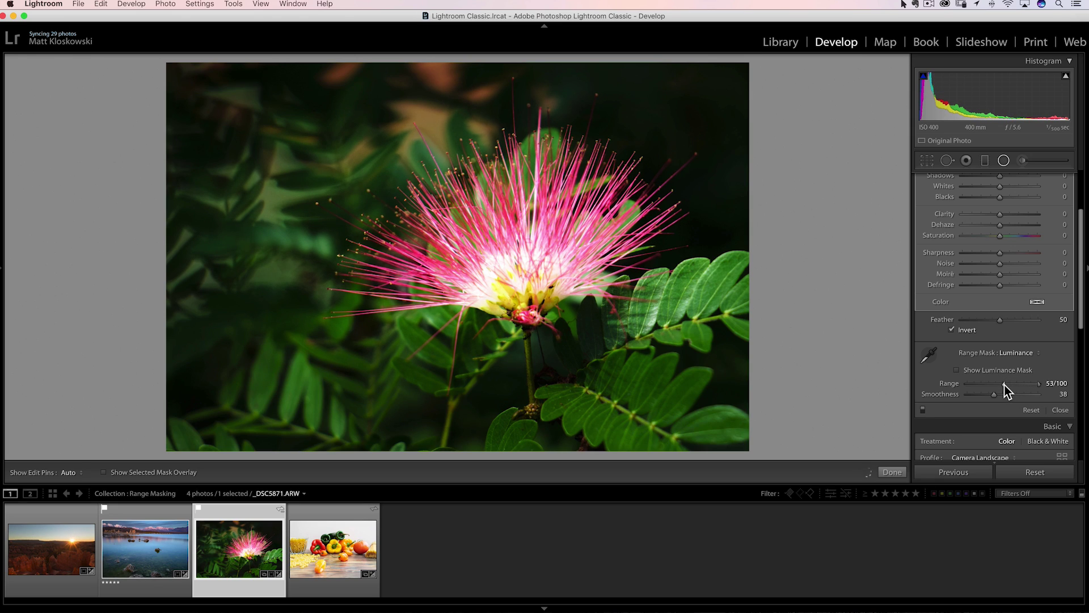
{"action": "left_click_drag", "start_coordinate": [1005, 384], "coordinate": [1030, 394]}
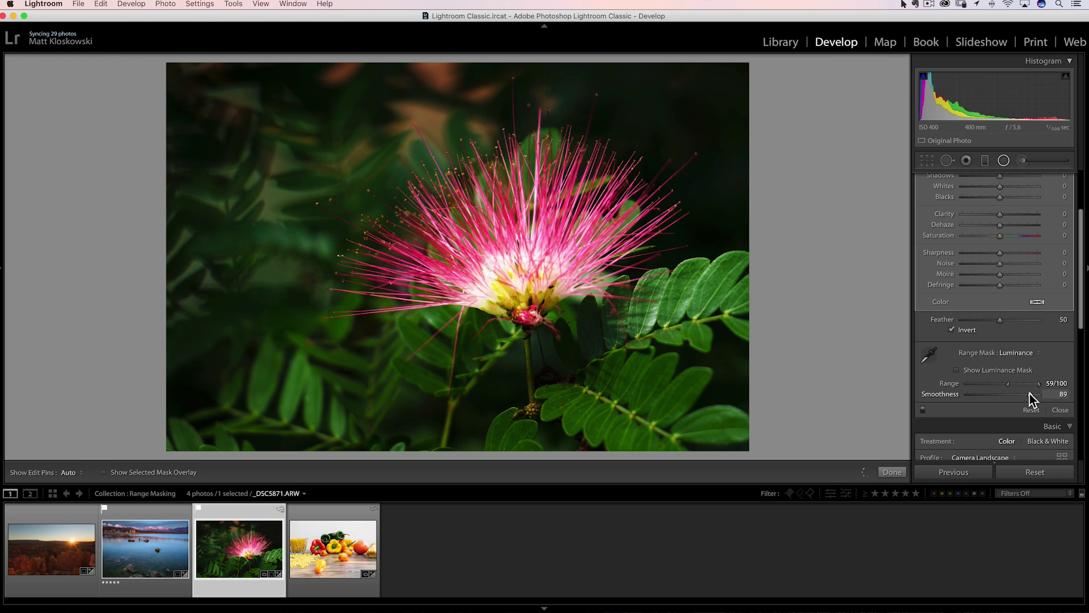
{"action": "scroll", "coordinate": [980, 341], "scroll_direction": "up", "scroll_amount": 4}
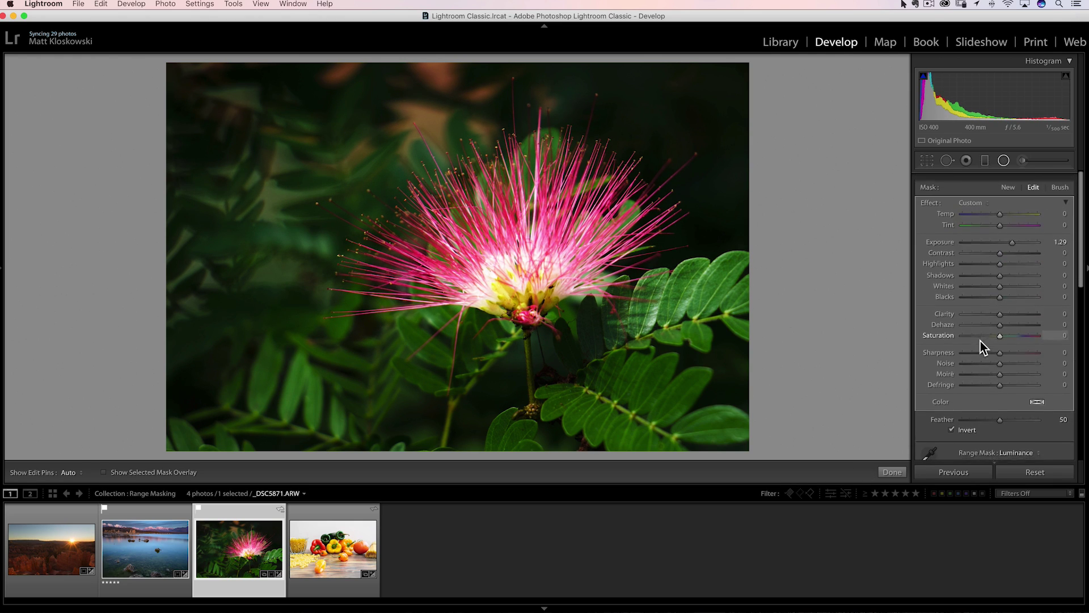
Step: Lower the flower's brightening to Exposure 1.03 and narrow the ellipse around the bloom
{"action": "left_click_drag", "start_coordinate": [1008, 233], "coordinate": [1006, 234]}
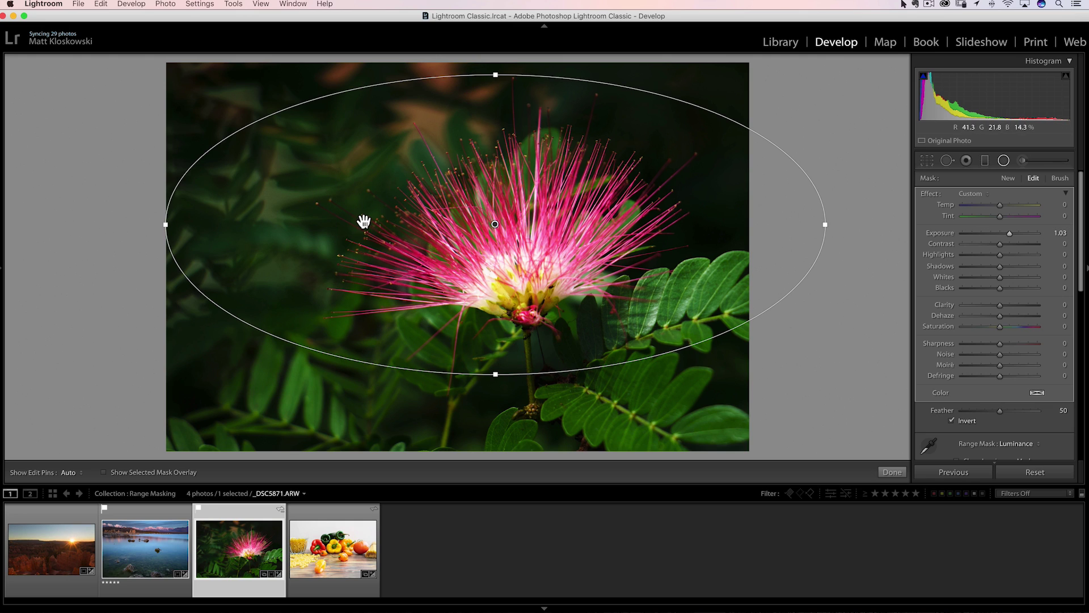
{"action": "left_click_drag", "start_coordinate": [165, 225], "coordinate": [247, 225]}
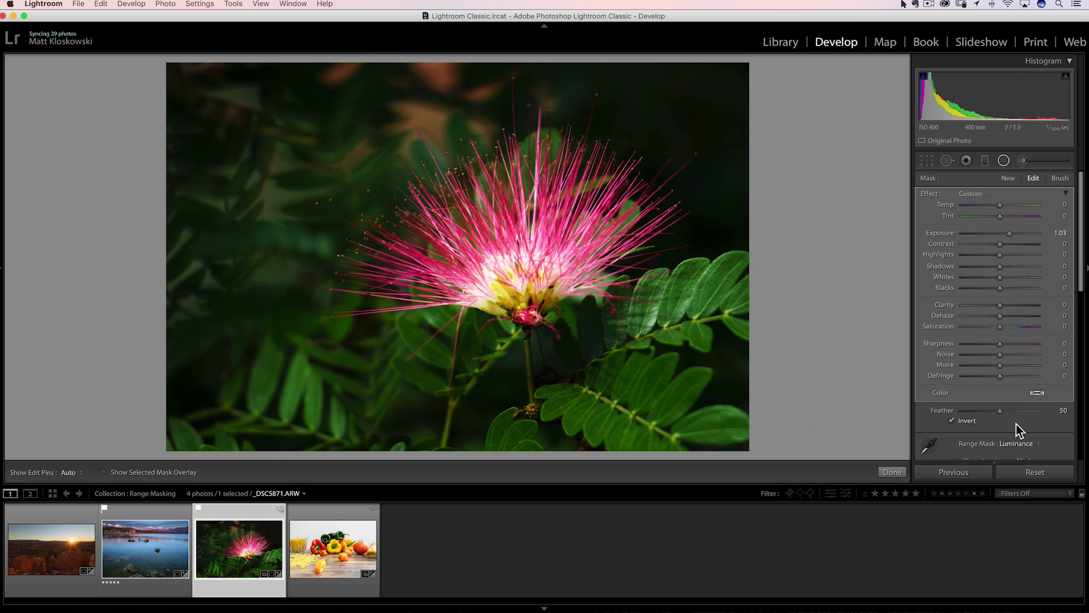
{"action": "scroll", "coordinate": [1016, 424], "scroll_direction": "down", "scroll_amount": 5}
Step: Reset the flower adjustment and draw a new brightening radial ellipse around the flower
{"action": "left_click", "coordinate": [1033, 424]}
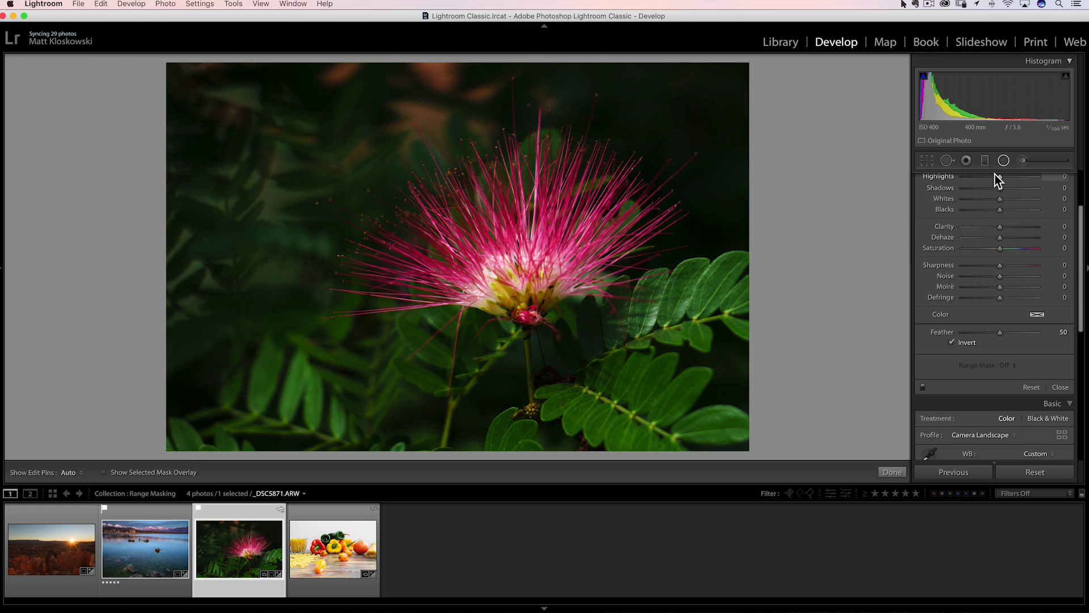
{"action": "left_click_drag", "start_coordinate": [531, 236], "coordinate": [746, 395]}
{"action": "scroll", "coordinate": [921, 234], "scroll_direction": "up", "scroll_amount": 3}
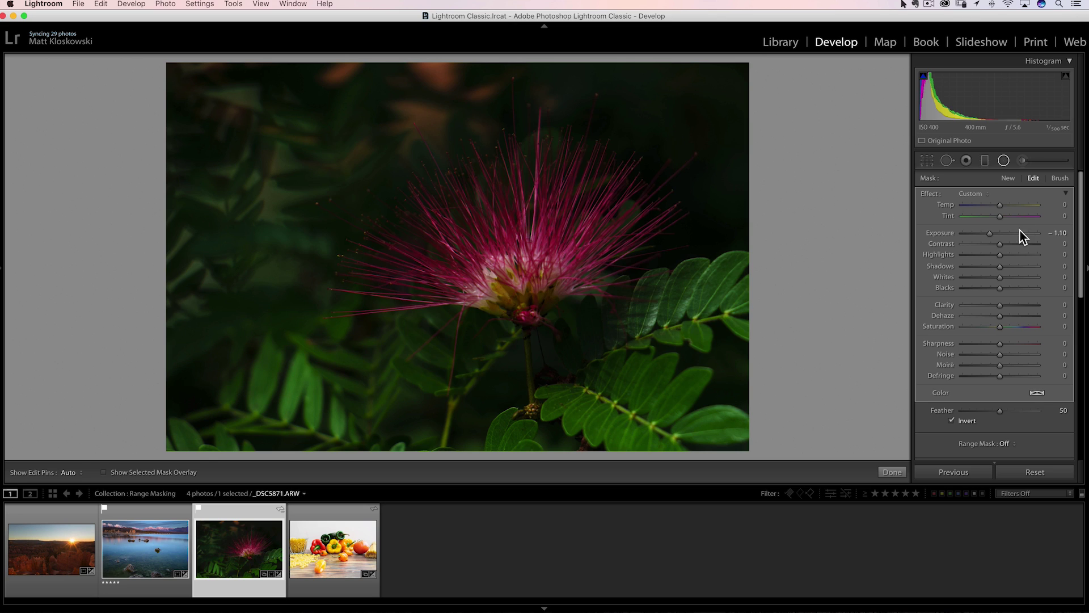
{"action": "left_click_drag", "start_coordinate": [1020, 232], "coordinate": [1009, 233]}
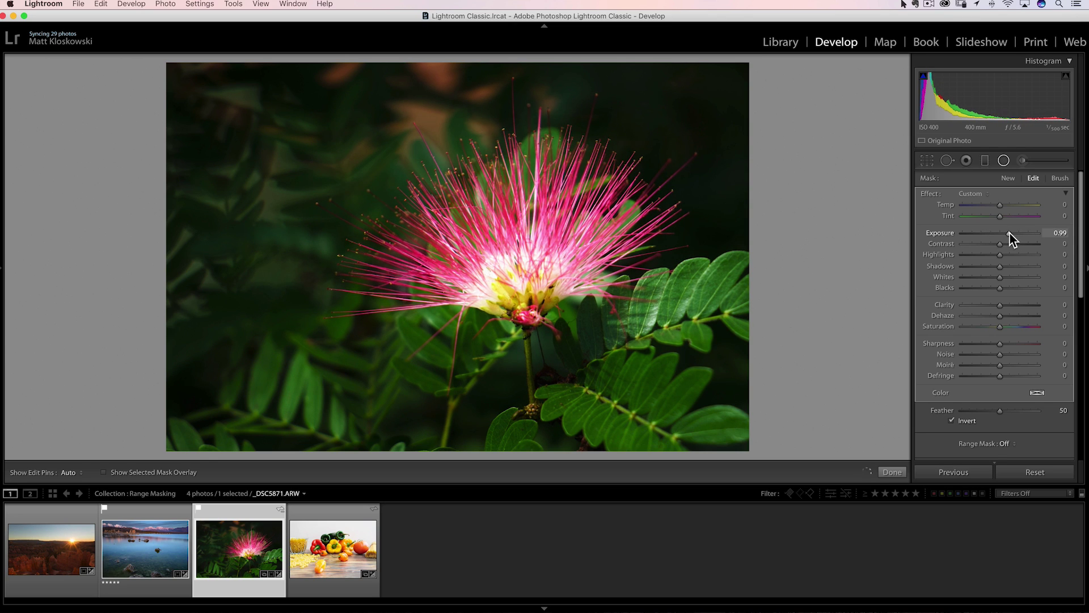
{"action": "scroll", "coordinate": [968, 353], "scroll_direction": "down", "scroll_amount": 1}
{"action": "scroll", "coordinate": [968, 353], "scroll_direction": "down", "scroll_amount": 4}
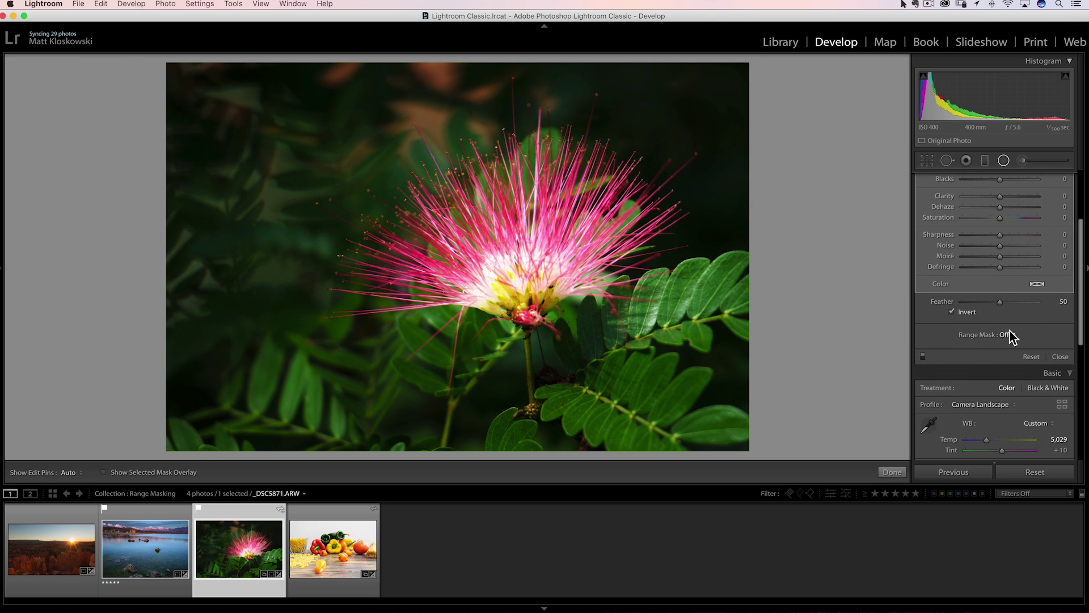
Step: Add a Color range mask sampled from the flower's pink filaments, checking the overlay and resampling
{"action": "left_click", "coordinate": [1011, 337]}
{"action": "left_click", "coordinate": [1015, 343]}
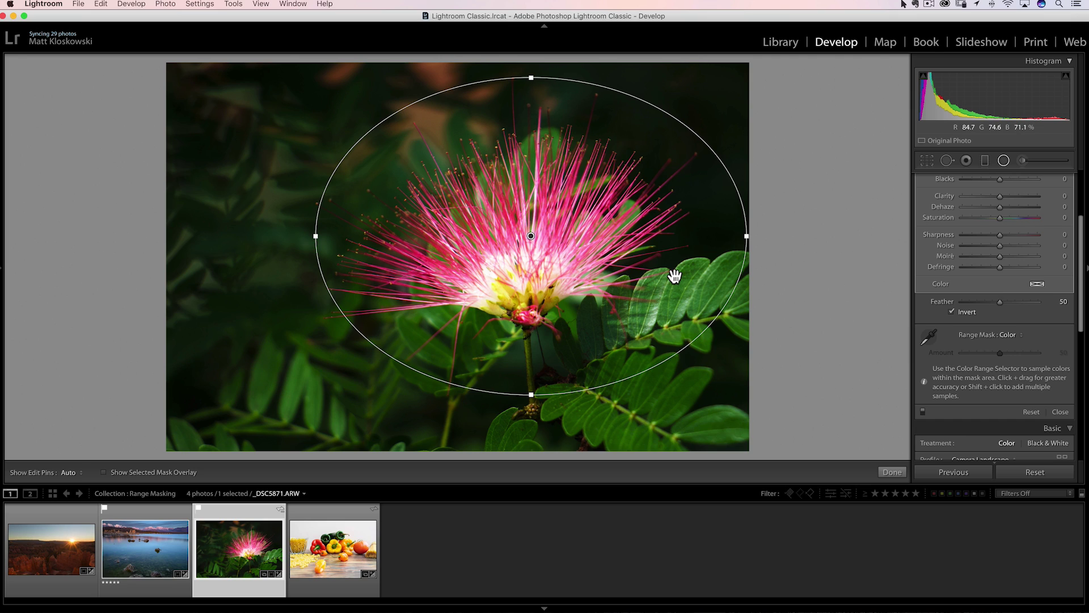
{"action": "left_click", "coordinate": [928, 337]}
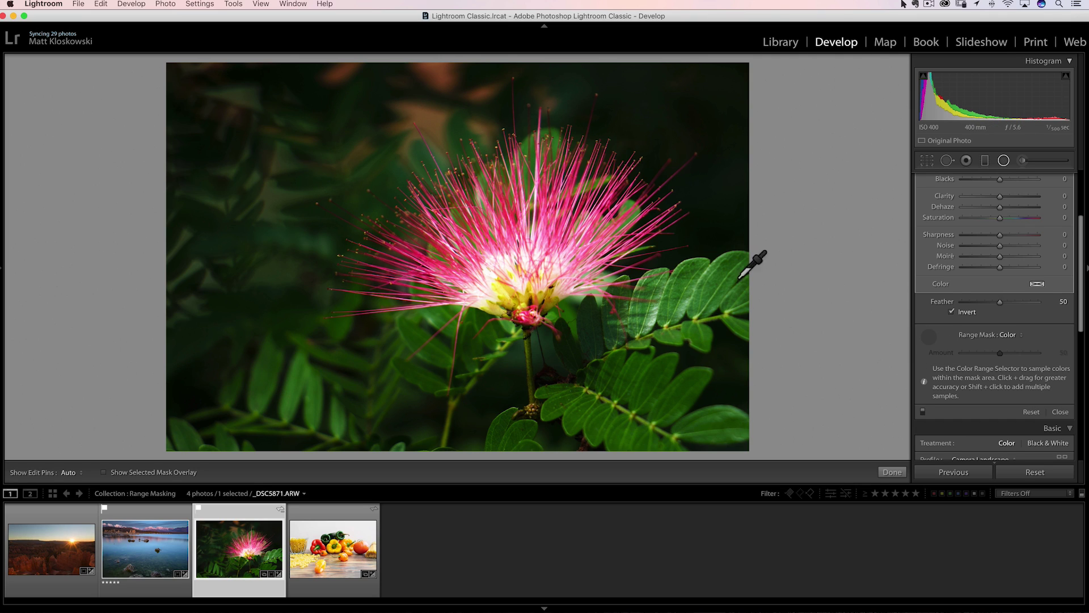
{"action": "left_click_drag", "start_coordinate": [536, 226], "coordinate": [558, 245]}
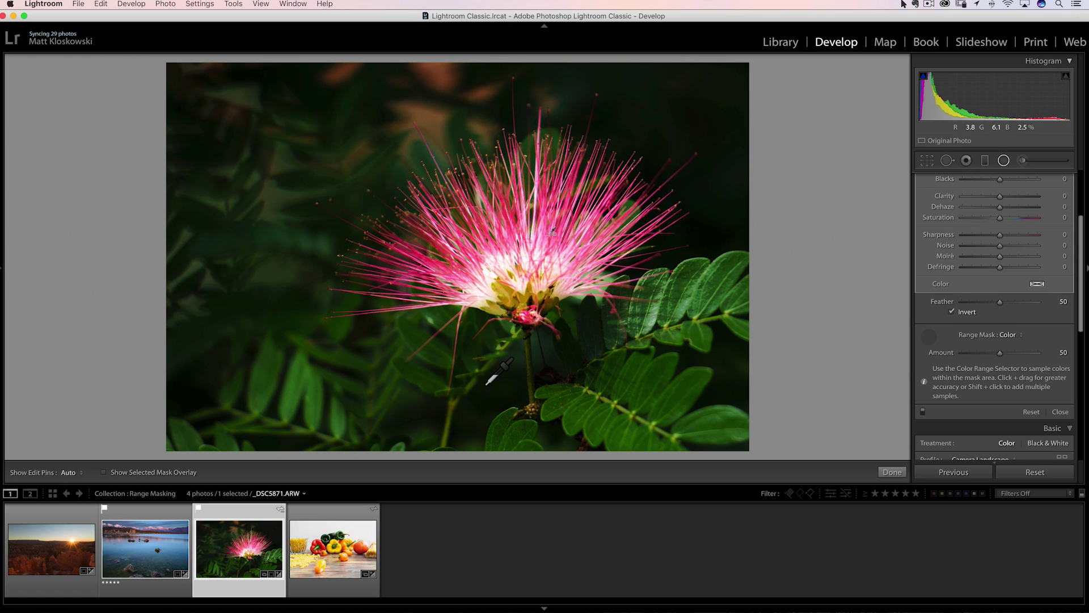
{"action": "left_click", "coordinate": [167, 471]}
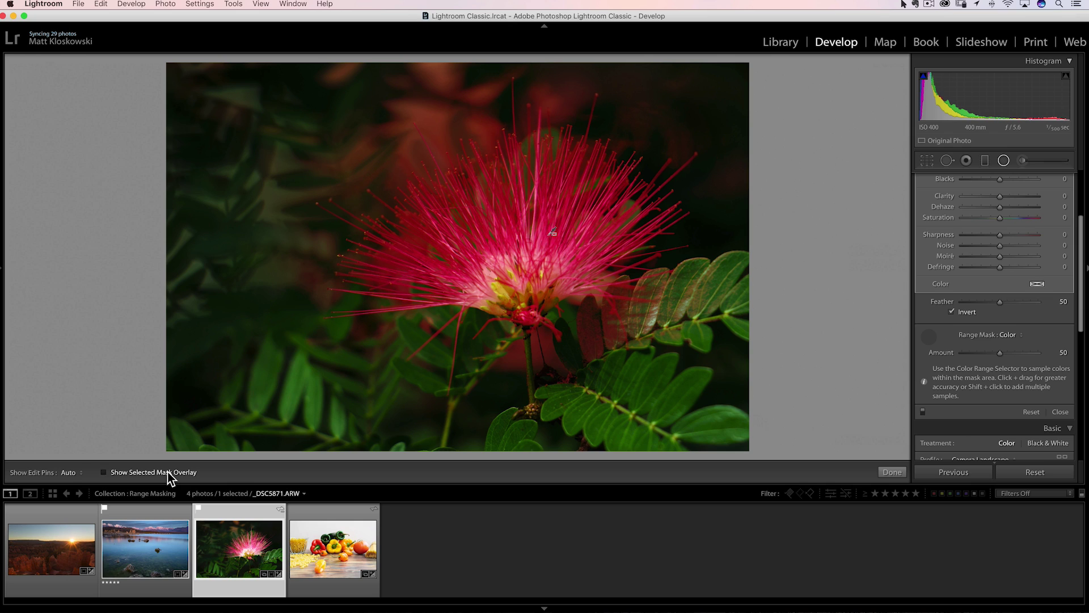
{"action": "left_click", "coordinate": [167, 472]}
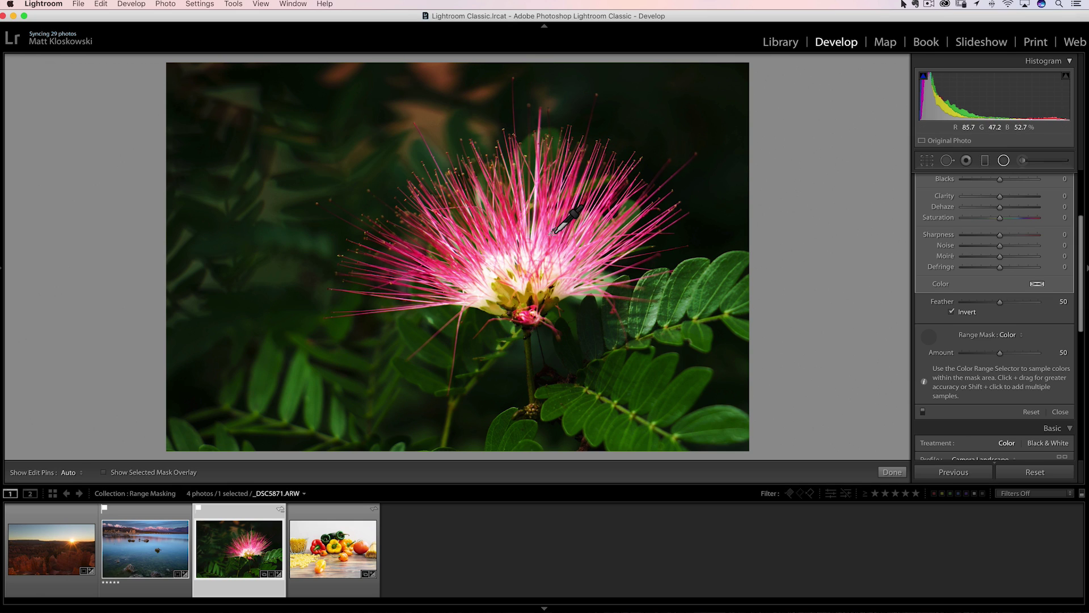
{"action": "key", "text": "super+z"}
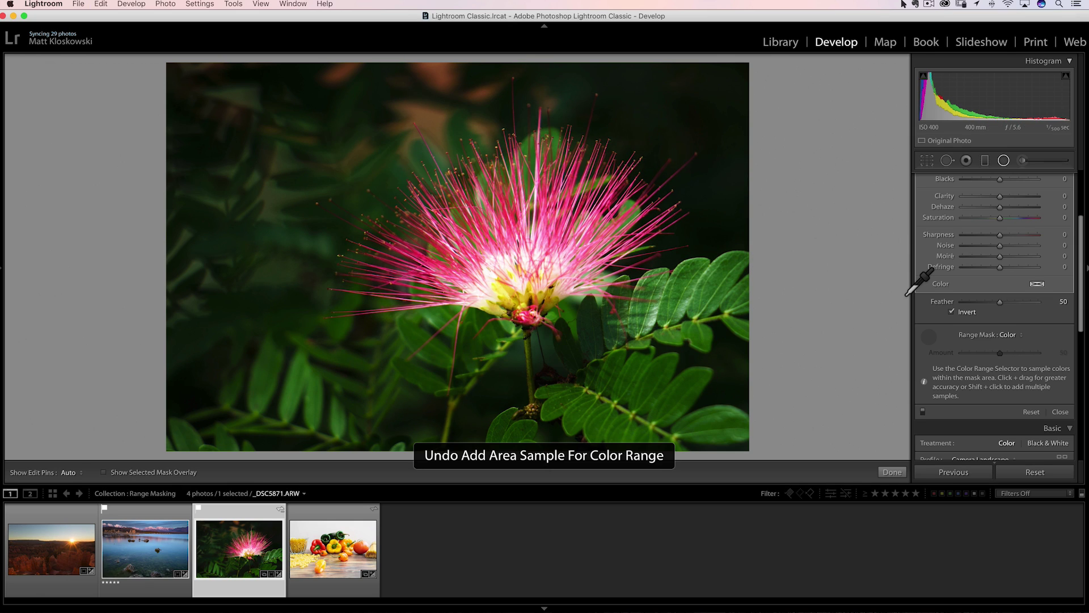
{"action": "left_click", "coordinate": [929, 338]}
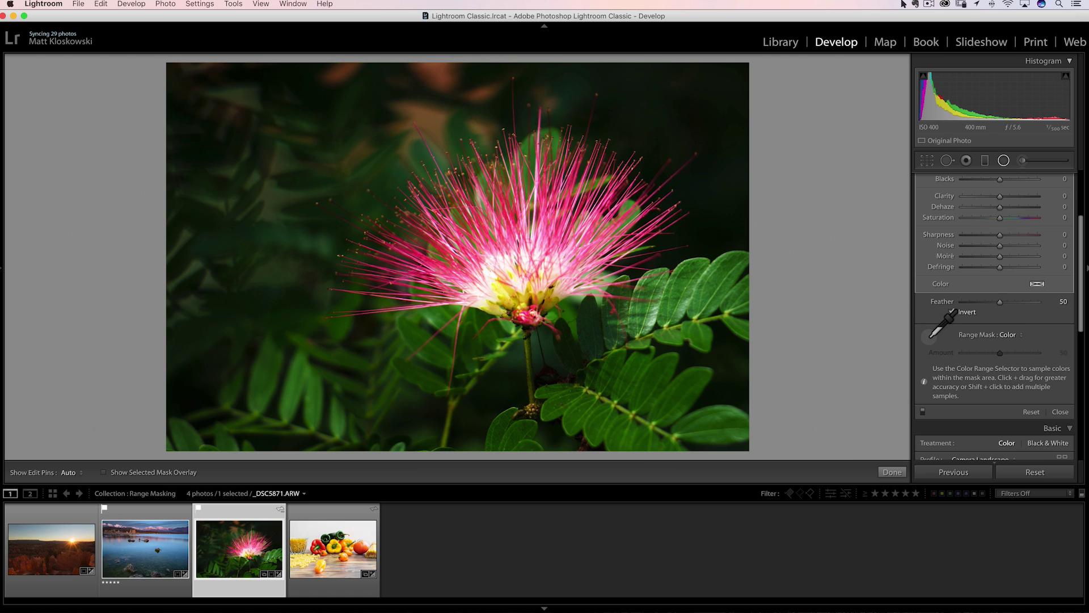
{"action": "left_click", "coordinate": [928, 337]}
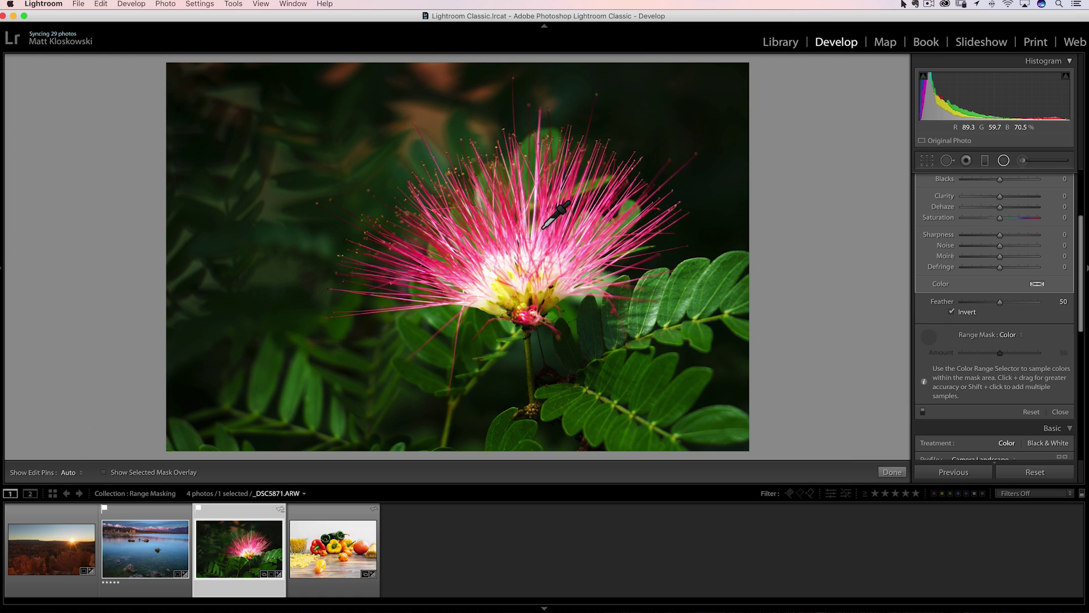
{"action": "left_click_drag", "start_coordinate": [538, 226], "coordinate": [569, 251]}
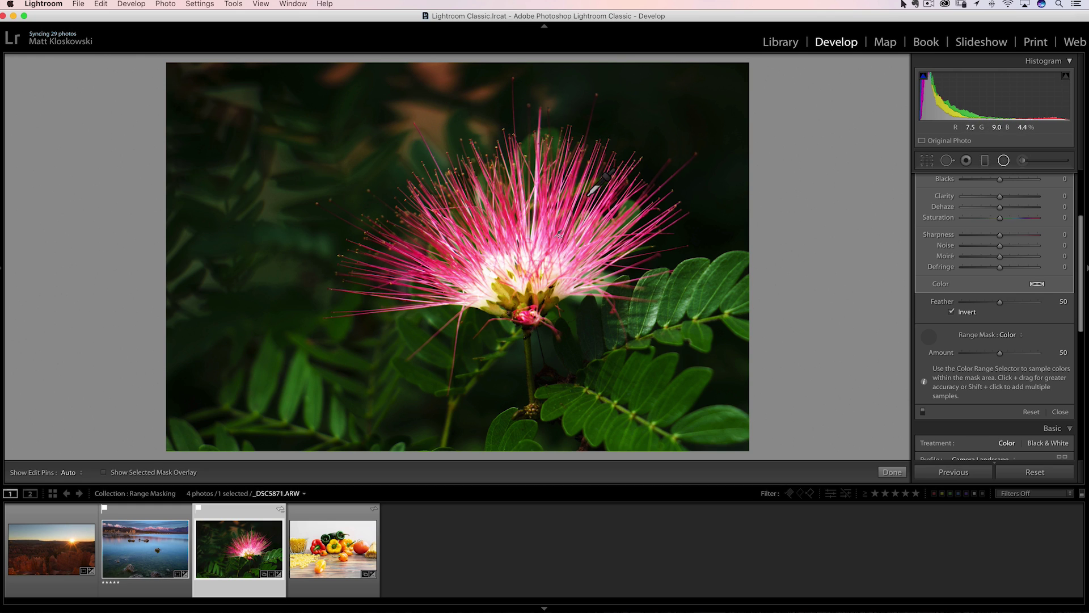
Step: Tighten the color mask amount and reduce the flower's Exposure to 0.41
{"action": "mouse_move", "coordinate": [1000, 353]}
{"action": "left_mouse_down"}
{"action": "mouse_move", "coordinate": [990, 352]}
{"action": "mouse_move", "coordinate": [1035, 353]}
{"action": "mouse_move", "coordinate": [980, 352]}
{"action": "left_mouse_up"}
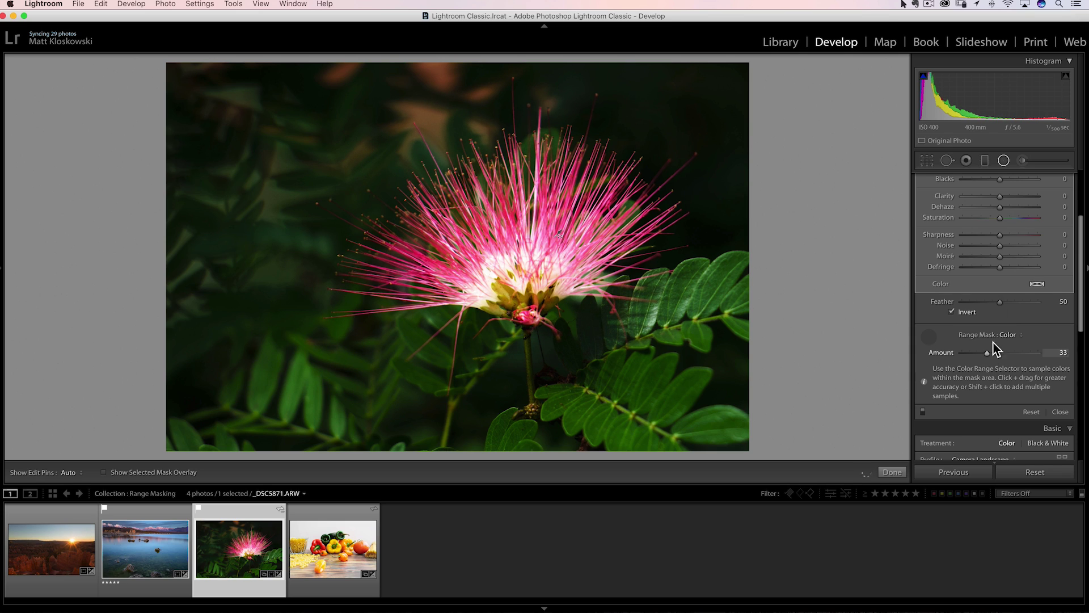
{"action": "scroll", "coordinate": [1004, 317], "scroll_direction": "up", "scroll_amount": 5}
{"action": "left_click_drag", "start_coordinate": [1011, 236], "coordinate": [1006, 236]}
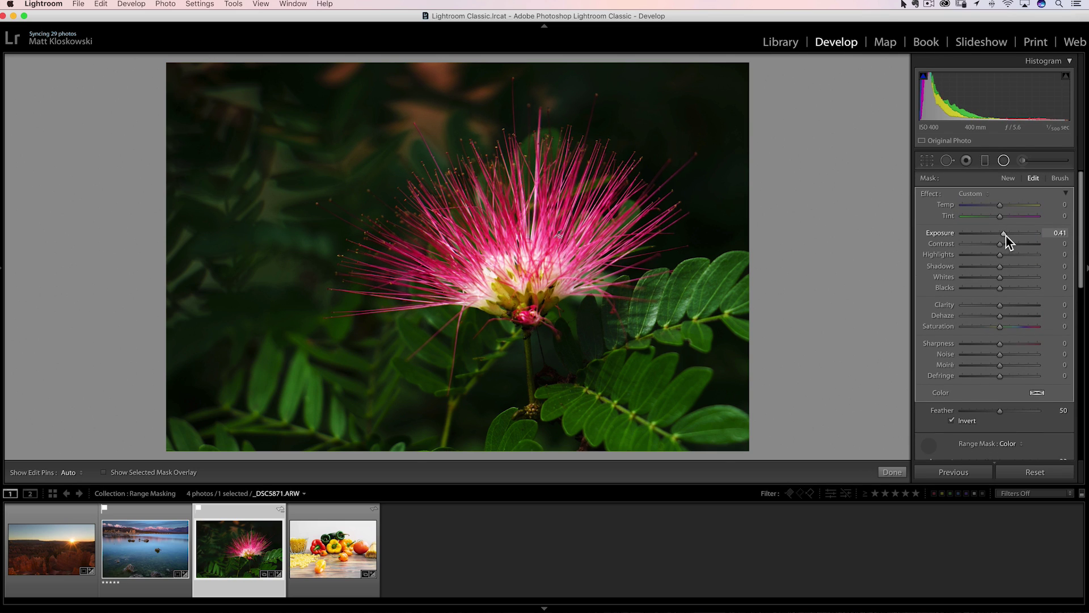
{"action": "key", "text": "m"}
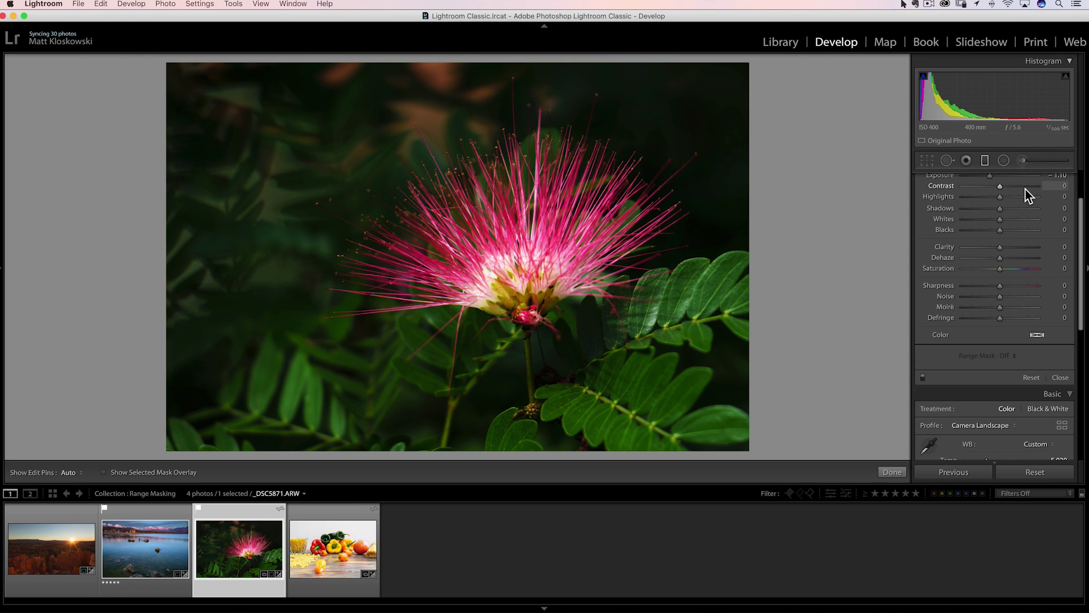
Step: Switch from the Graduated Filter back to the Radial Filter tool in the tool strip
{"action": "left_click", "coordinate": [1003, 160]}
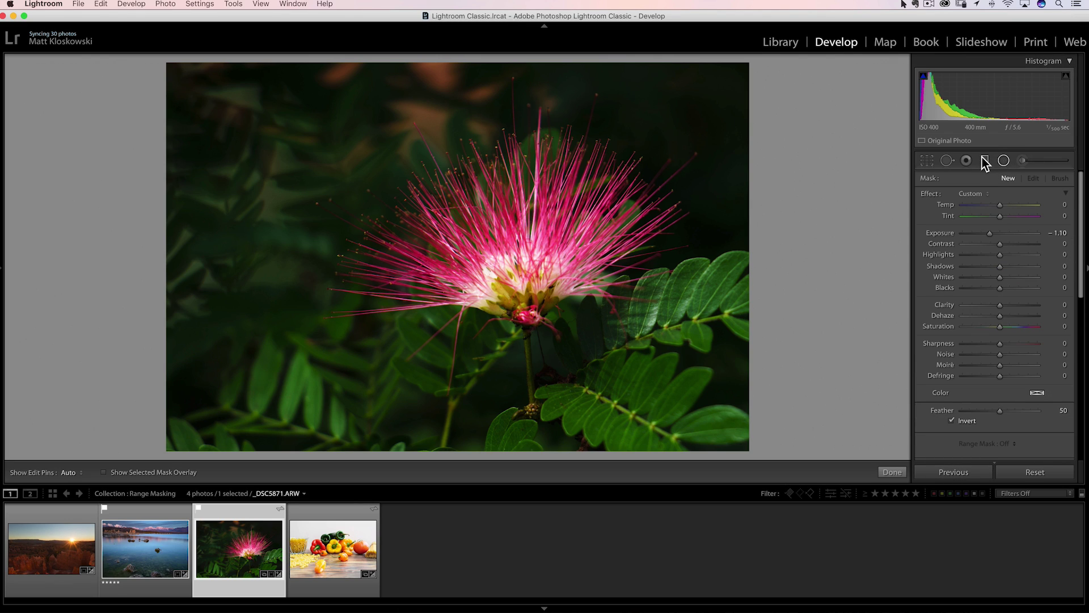